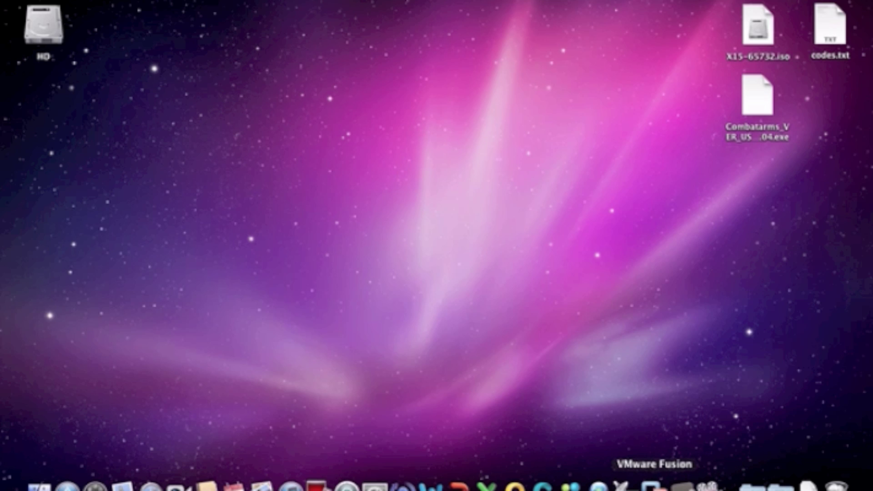
Step: Open the Mac's HD drive in Finder, close it, and return to the full-screen Windows 7 VM
left_click(655, 483)
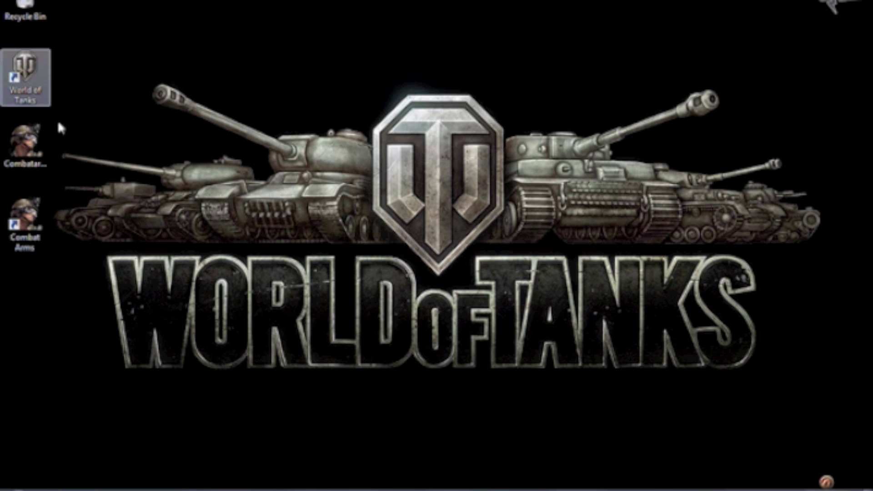
key("super+Tab")
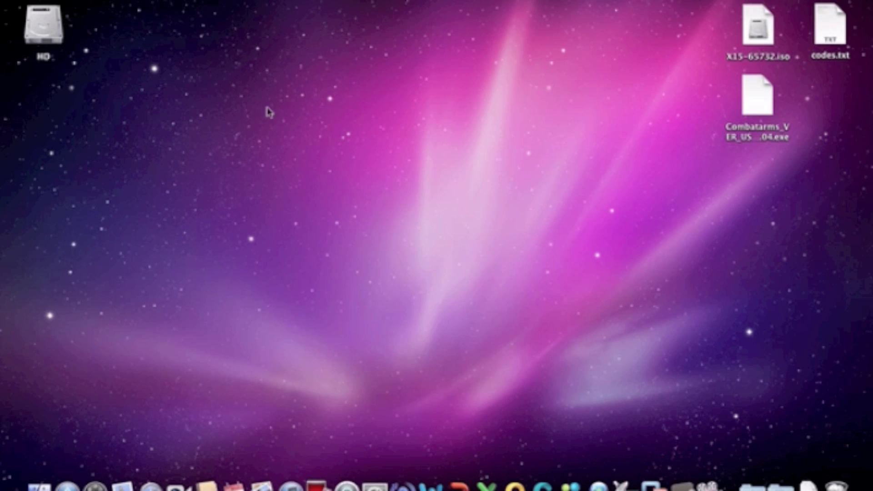
left_click_drag(267, 109, 596, 342)
double_click(43, 45)
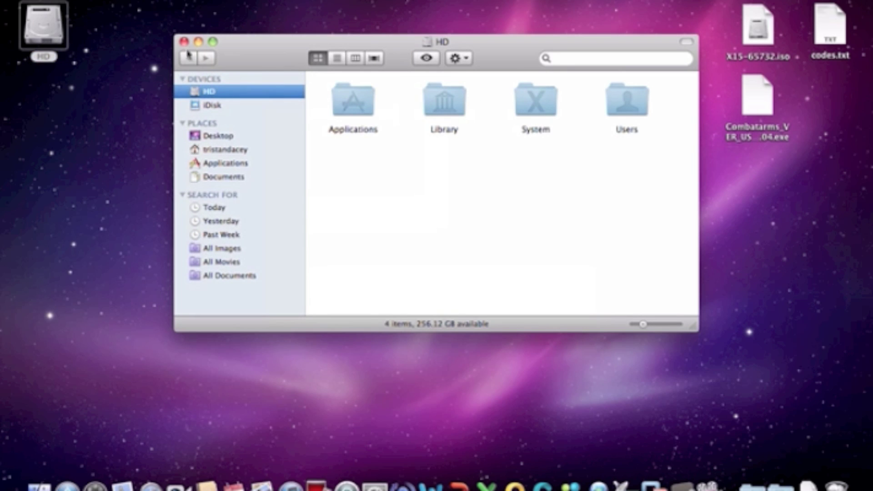
left_click(183, 41)
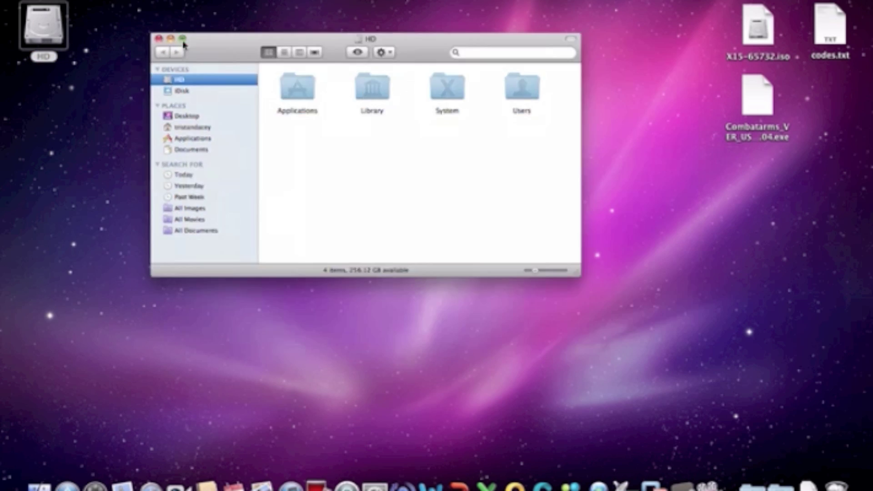
left_click(657, 483)
left_click(320, 282)
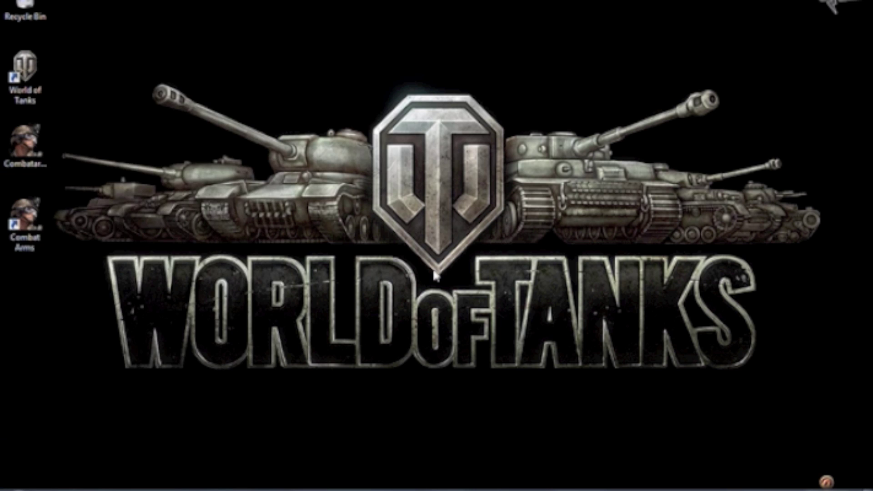
left_click(5, 487)
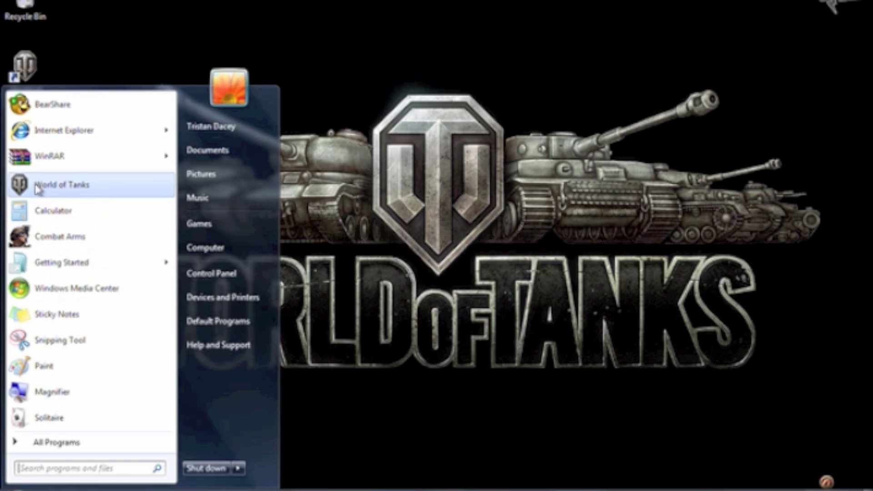
left_click(54, 211)
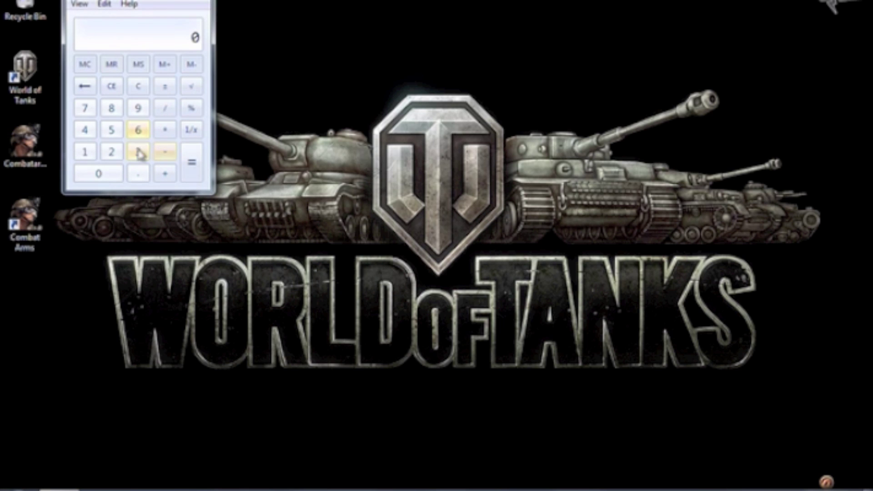
left_click(138, 151)
left_click(112, 151)
left_click(93, 153)
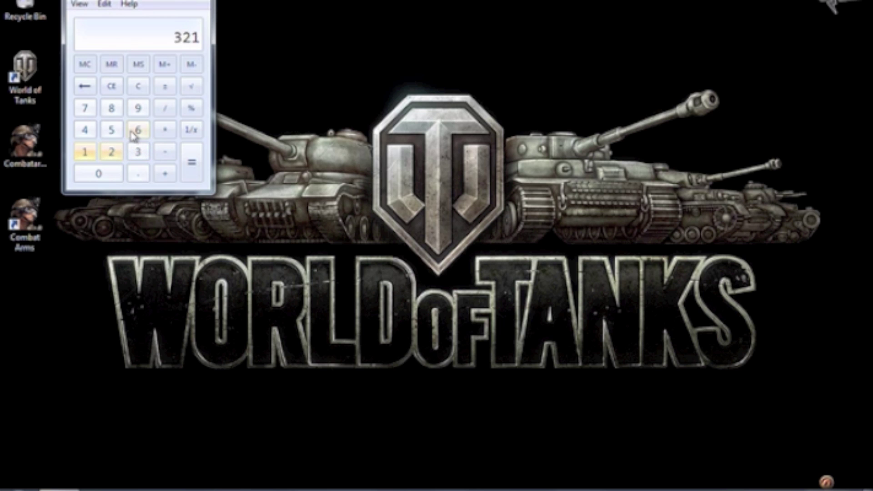
left_click(138, 130)
left_click(112, 130)
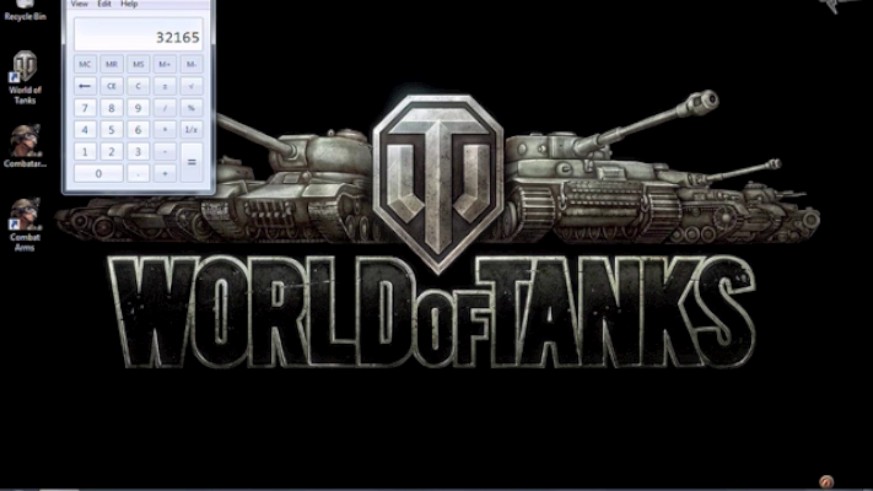
key("alt+F4")
left_click_drag(201, 55, 595, 306)
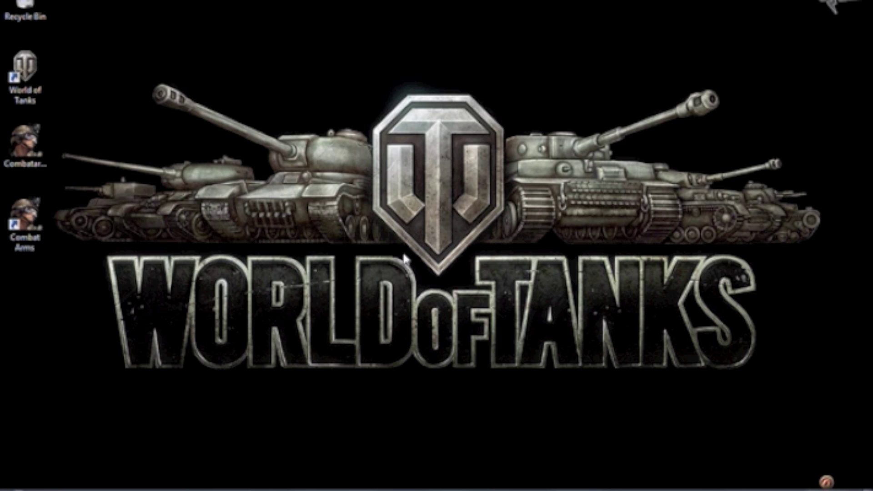
key("super+Tab")
key("super+shift+Tab")
key("super")
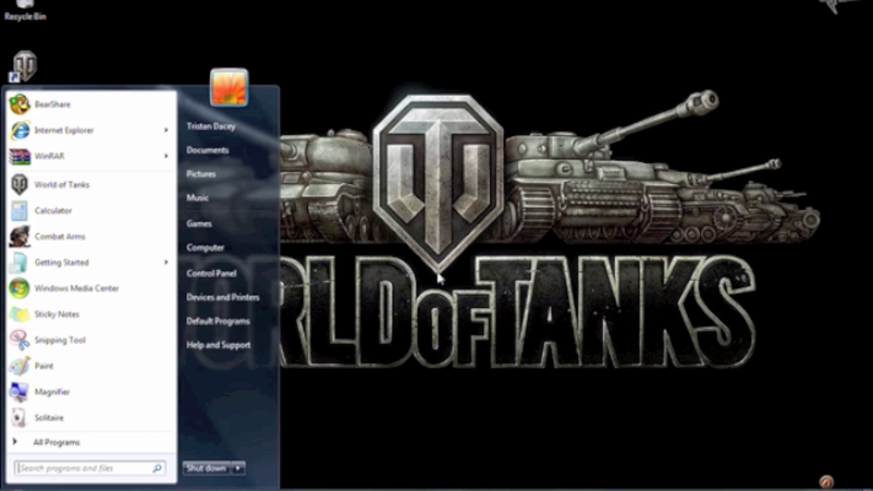
key("super")
key("super")
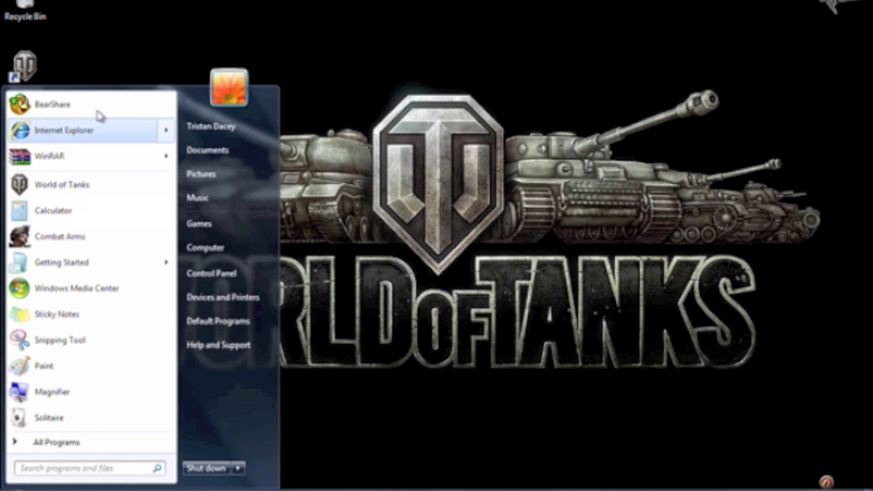
left_click(65, 110)
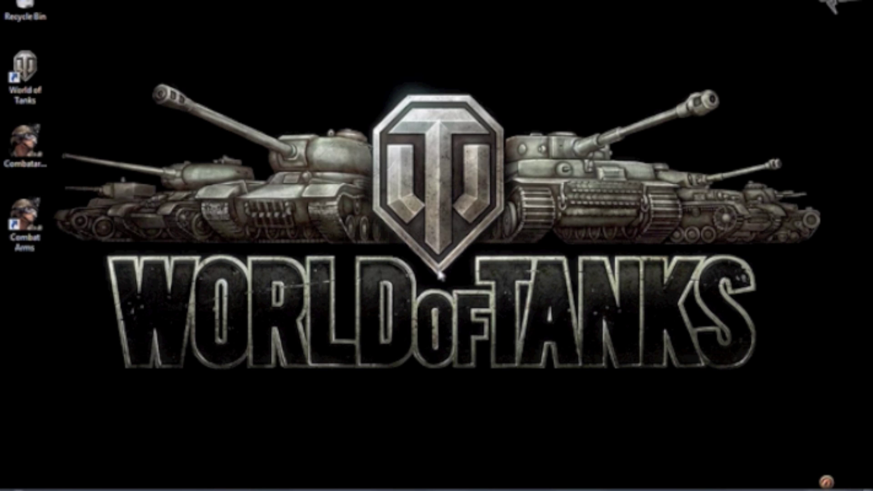
key("super+Tab")
Step: Switch from the VM to the Mac desktop and launch Safari in the background
key("super+Tab")
key("super+Tab")
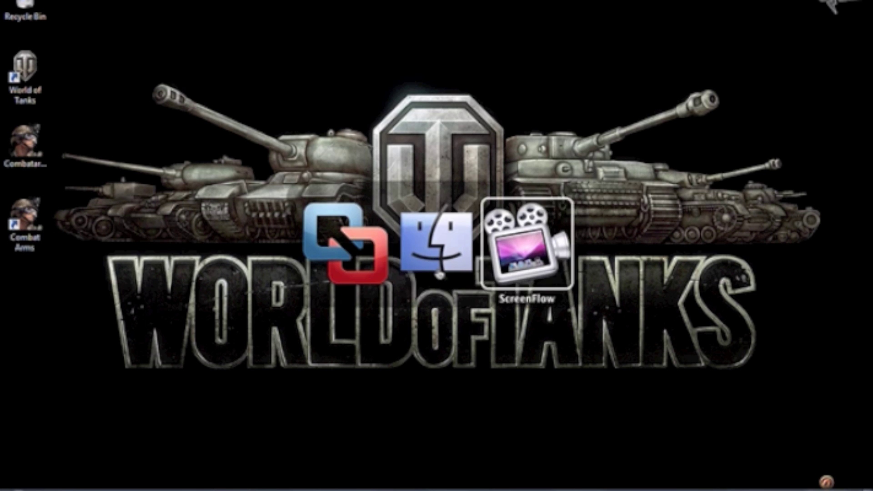
key("super+Tab")
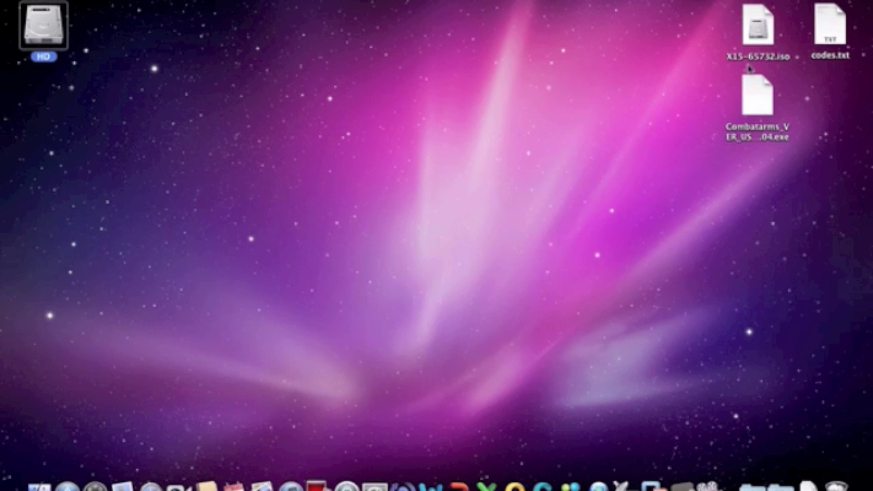
left_click(758, 29)
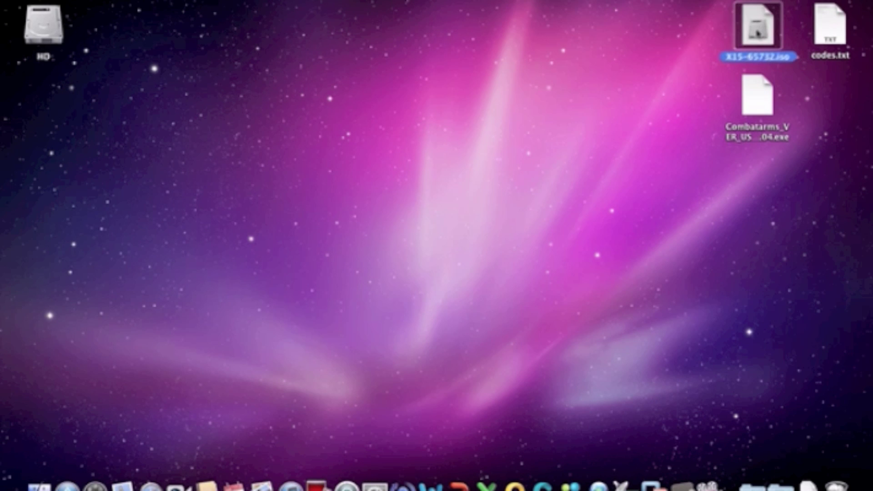
left_click(845, 174)
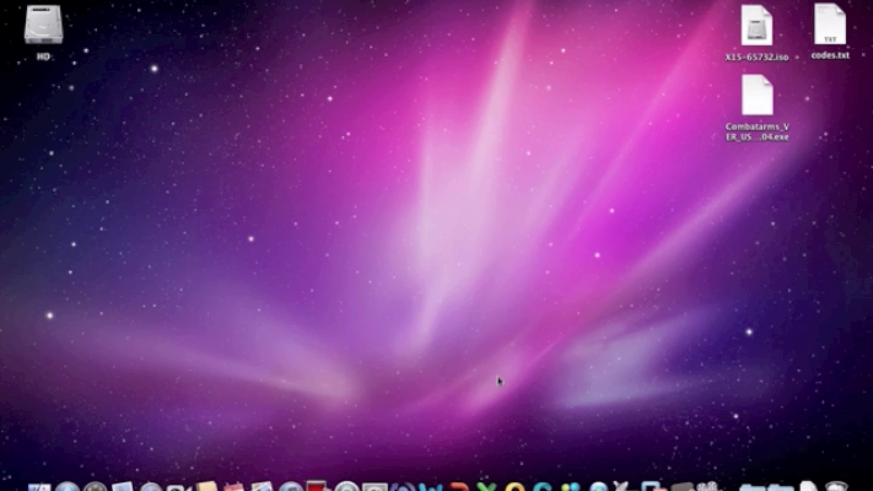
left_click(152, 485)
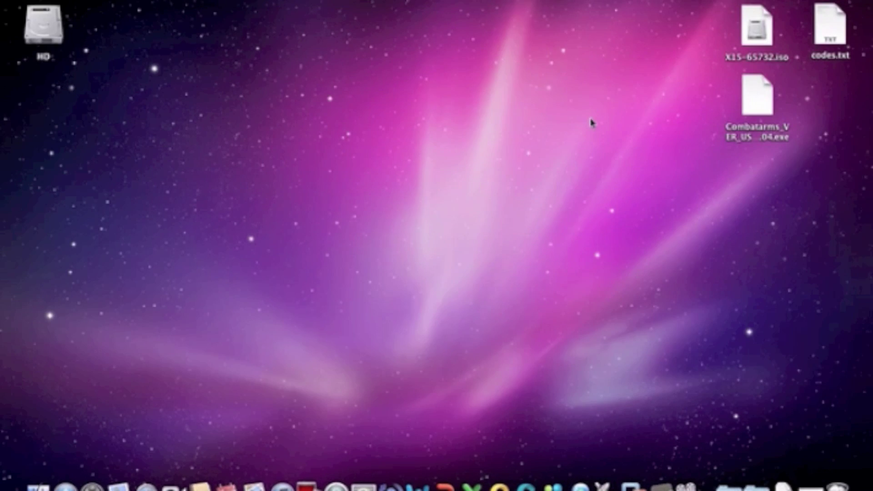
Step: Select the codes.txt notes file on the Mac desktop
left_click(757, 33)
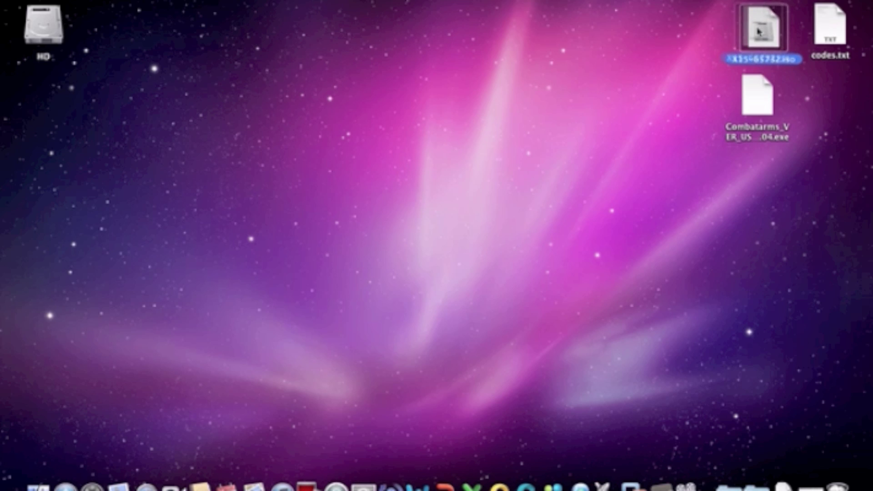
left_click(590, 129)
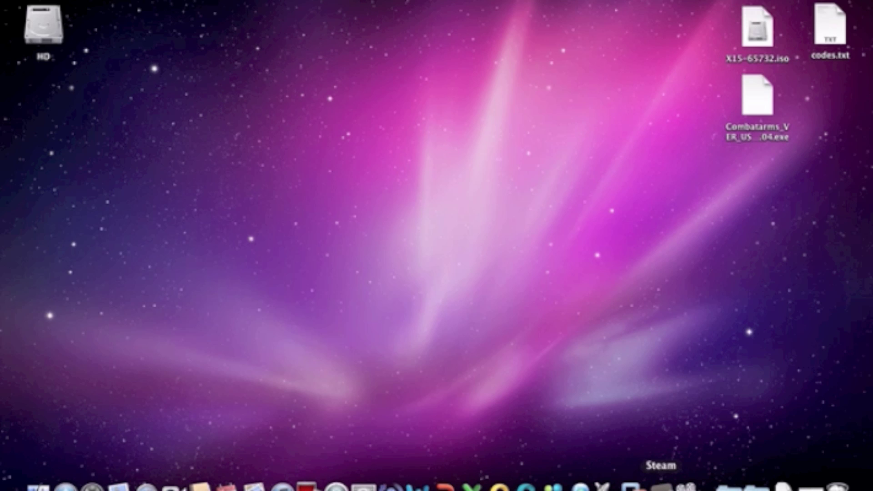
left_click(831, 26)
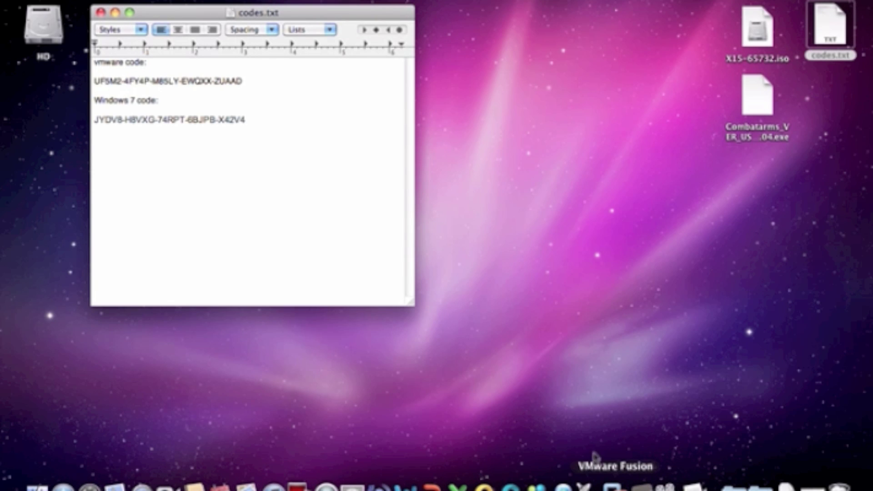
Step: Highlight the VMware licence key and Windows 7 product key lines in codes.txt, then close it
left_click_drag(237, 87, 79, 86)
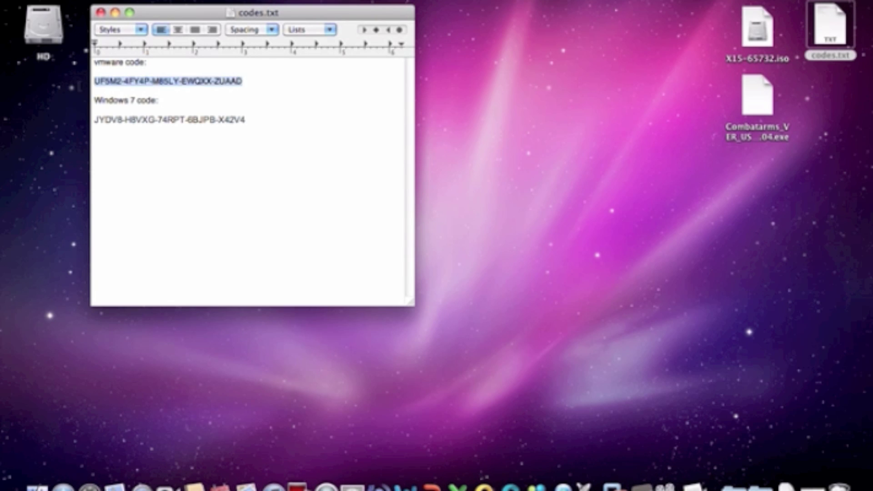
left_click(273, 101)
left_click_drag(208, 75, 4, 82)
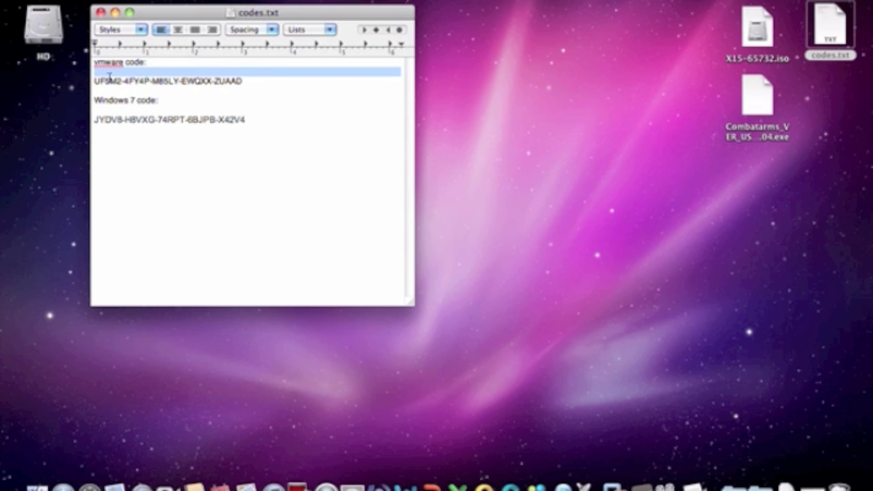
left_click(94, 80)
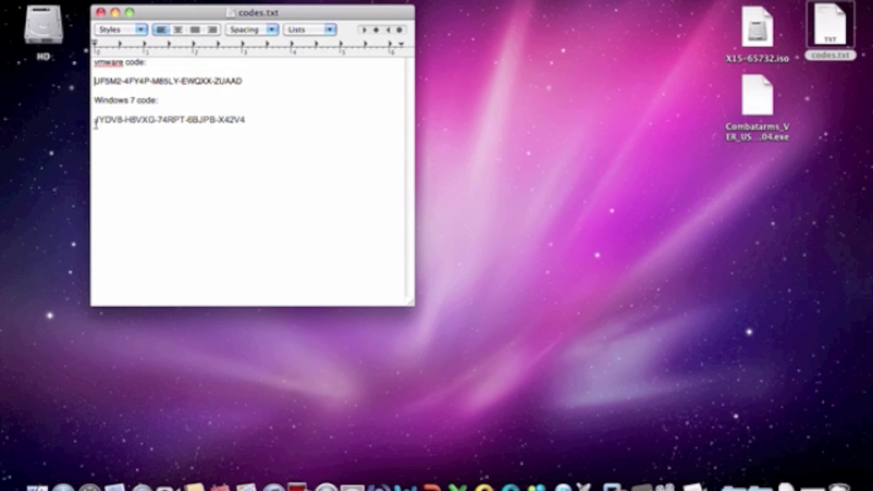
left_click_drag(96, 122, 374, 125)
left_click(308, 126)
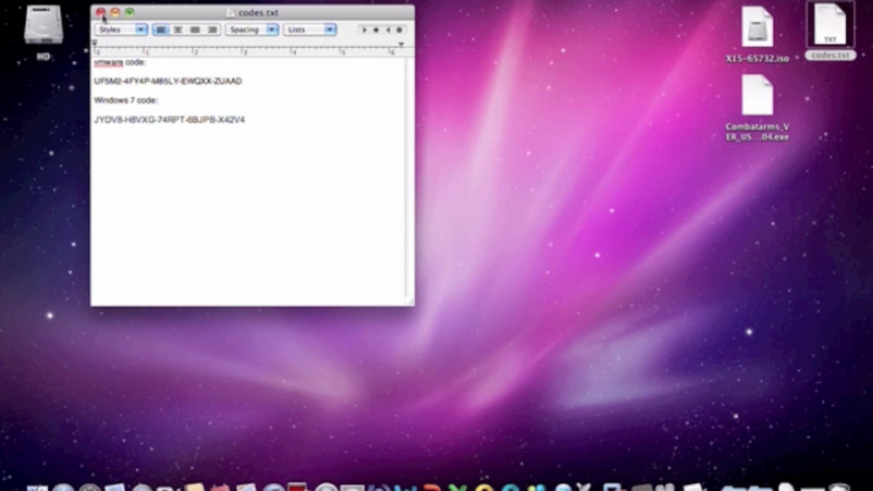
left_click(101, 12)
Step: Open the first 'Download Windows 7 ISO' result and scroll to the Windows 7 Ultimate x64/x86 links
left_click(812, 485)
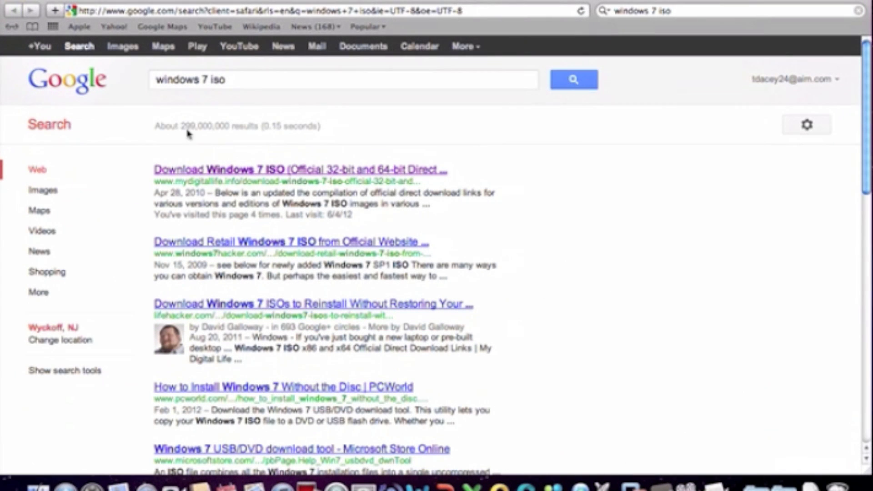
left_click(193, 172)
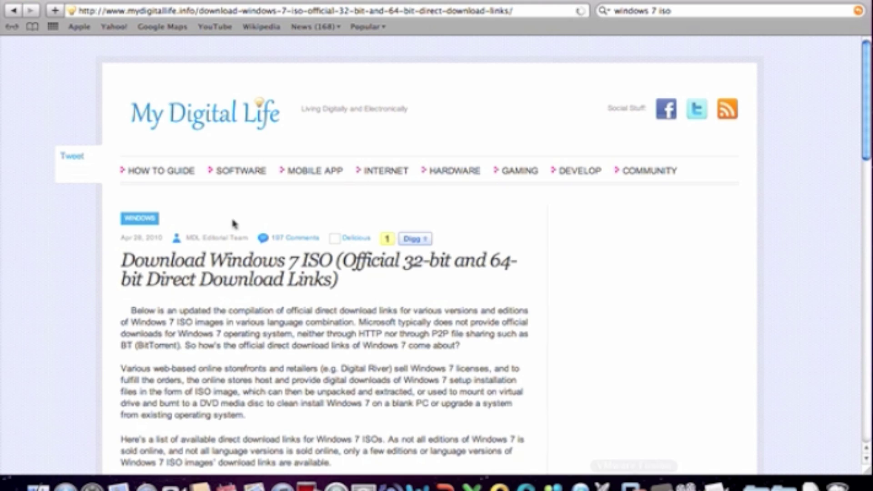
scroll(235, 223, "down", 15)
scroll(234, 223, "up", 6)
scroll(234, 223, "down", 2)
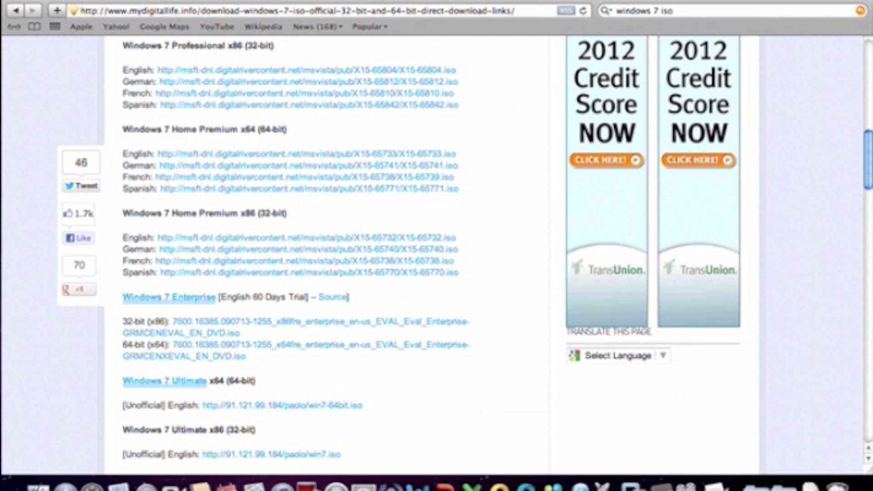
scroll(284, 203, "up", 15)
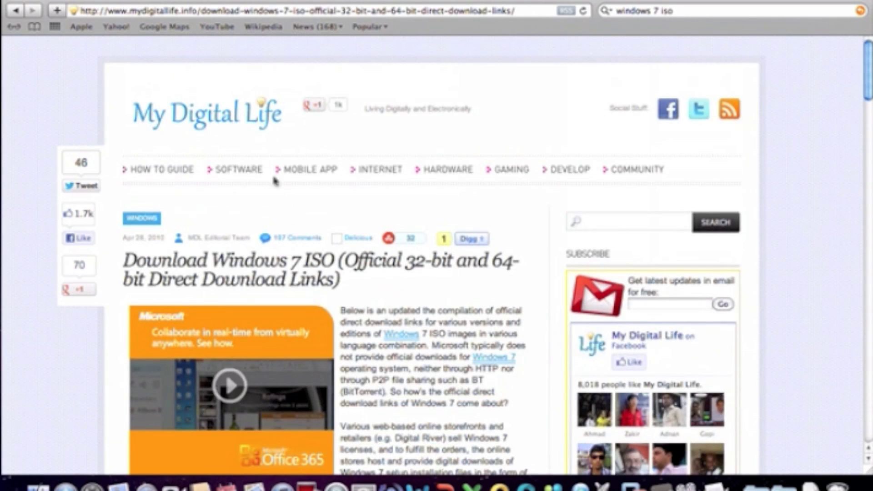
mouse_move(402, 220)
scroll(401, 219, "down", 20)
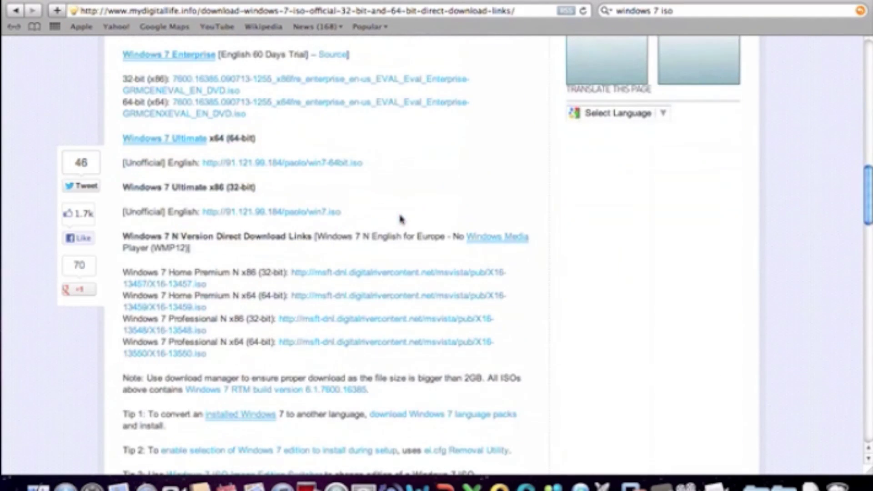
Step: Load the VMware home page by entering 'vmwa' in the address bar
left_click(531, 12)
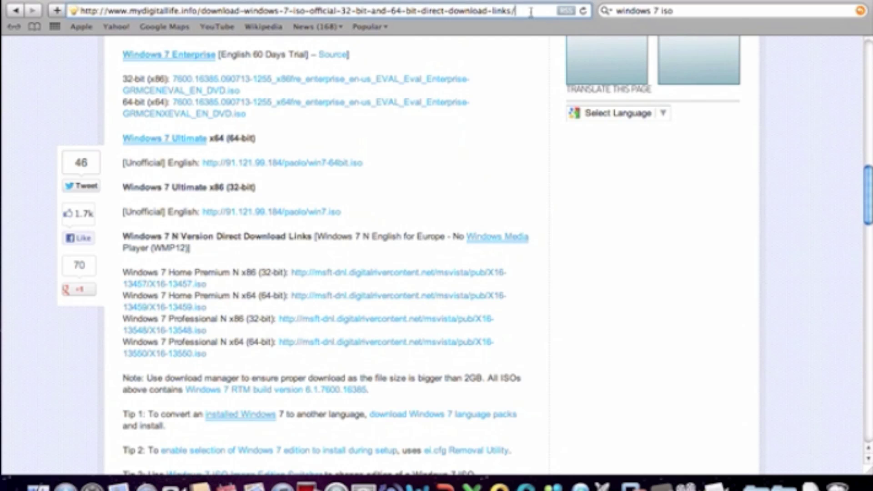
type("win")
key("BackSpace")
key("BackSpace")
key("BackSpace")
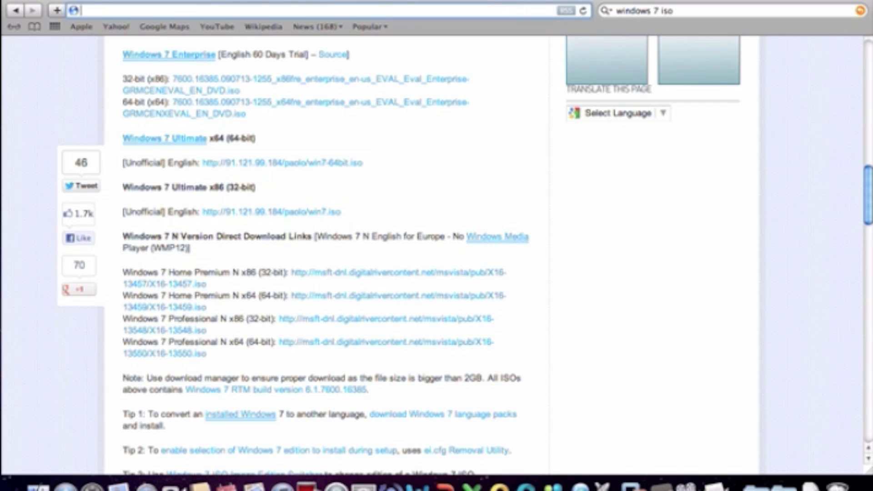
type("vmware.com/")
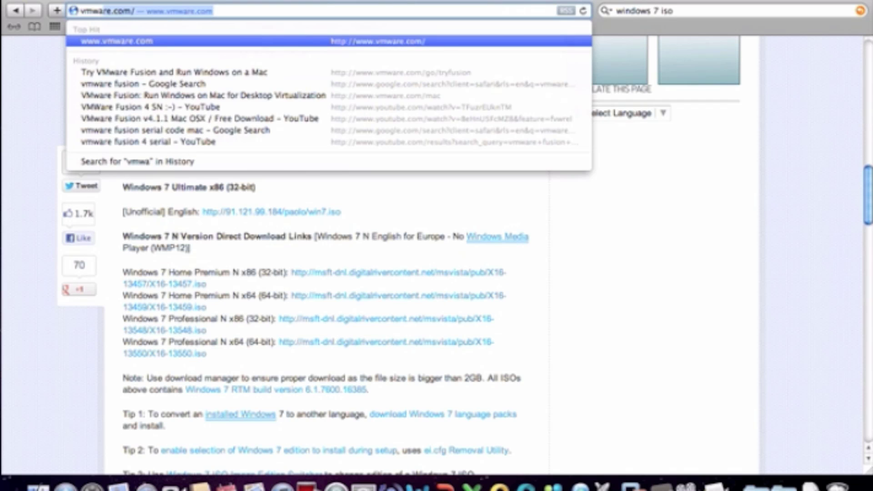
key("Return")
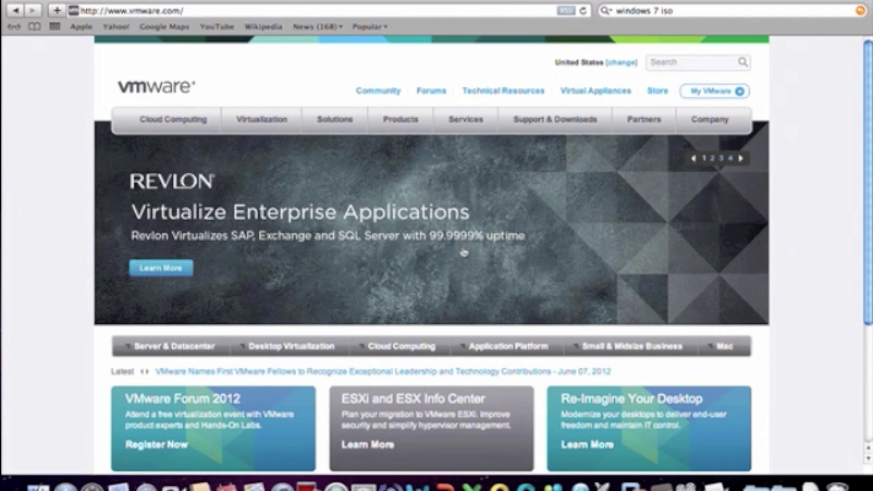
scroll(464, 253, "down", 5)
scroll(464, 253, "up", 5)
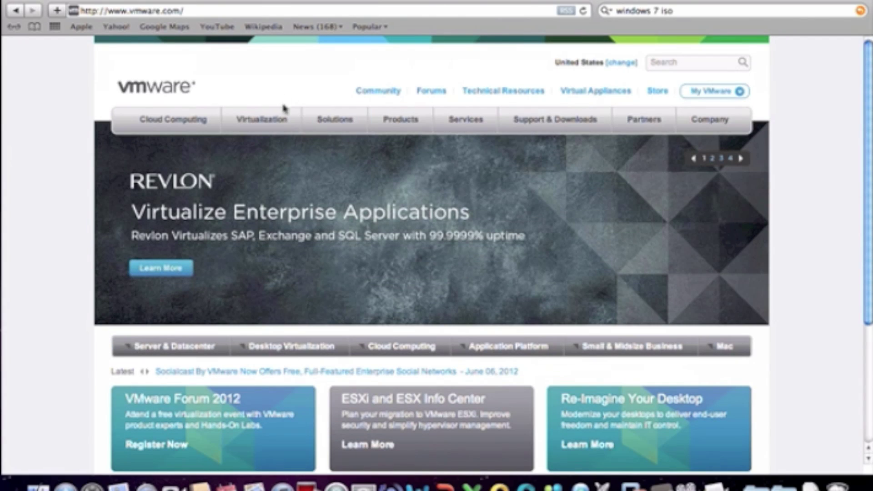
Step: Reopen the 'vmware fusion' search from history, go to VMware's Fusion page, and request the free trial
left_click(198, 12)
type("htt")
key("BackSpace")
key("BackSpace")
key("BackSpace")
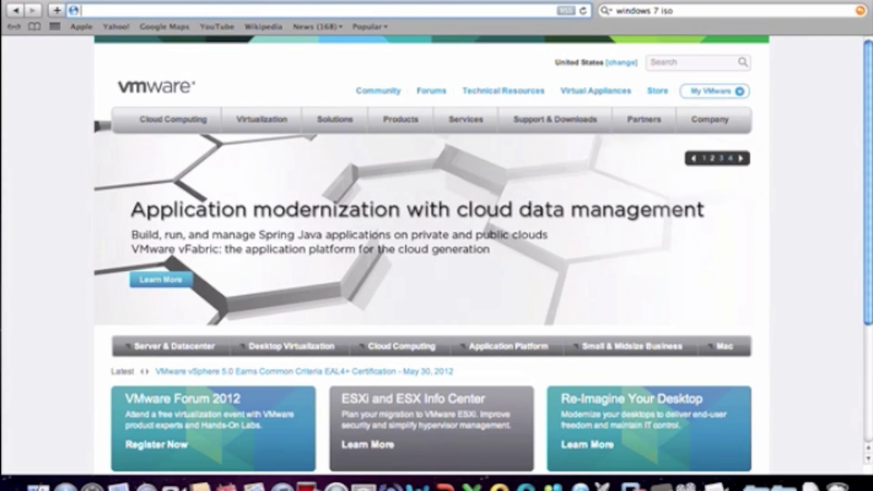
type("vmware")
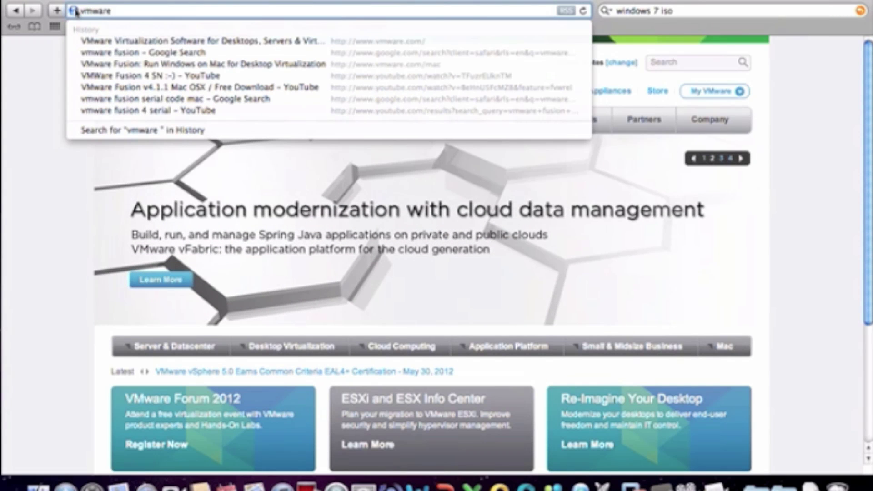
key("Down")
key("Down")
key("Return")
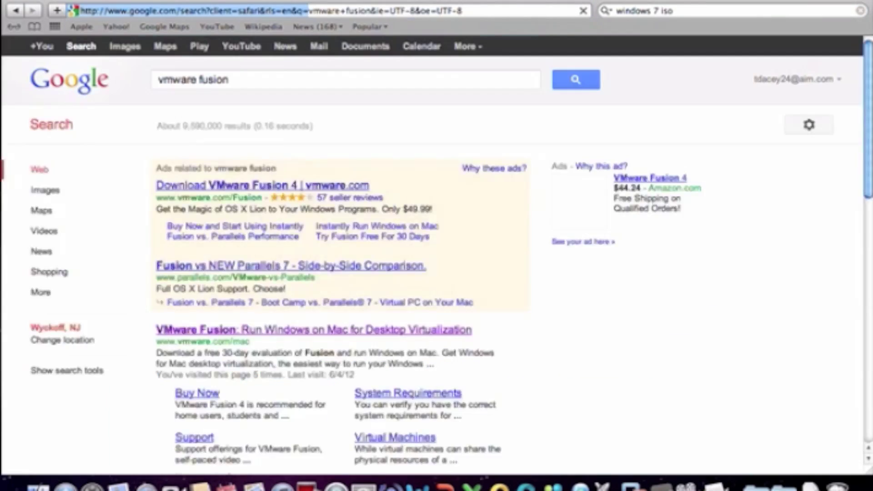
left_click(198, 330)
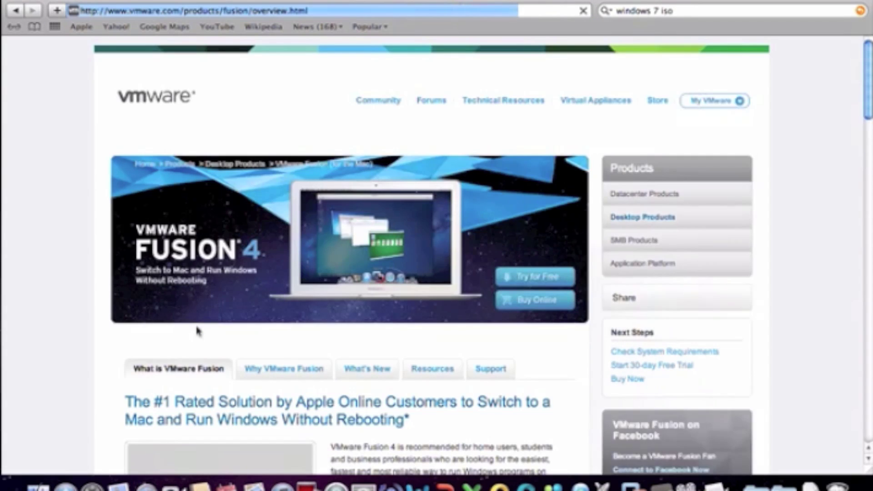
left_click(529, 272)
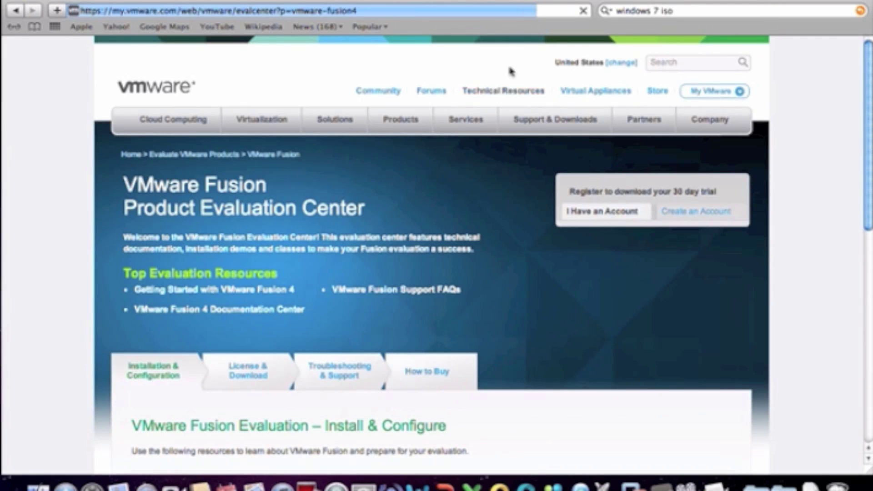
Step: Compare the sign-in and create-account forms, scroll to the install resources, then show the Mac desktop
left_click(796, 10)
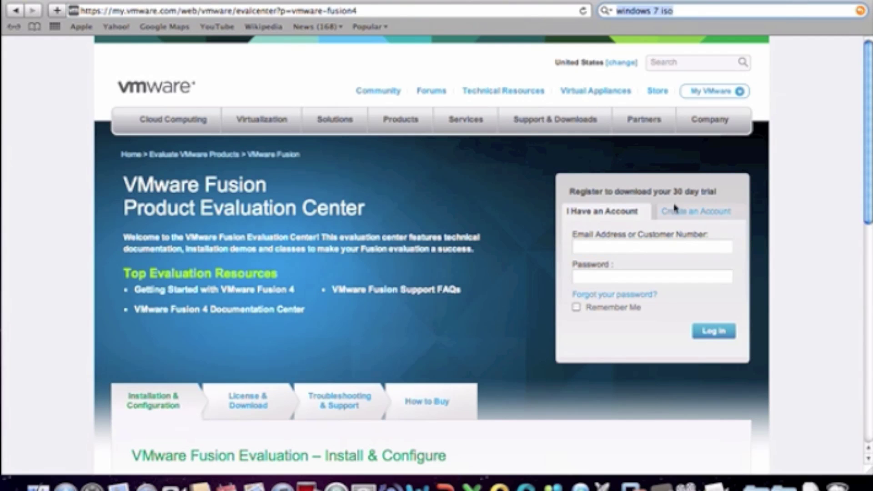
left_click(600, 246)
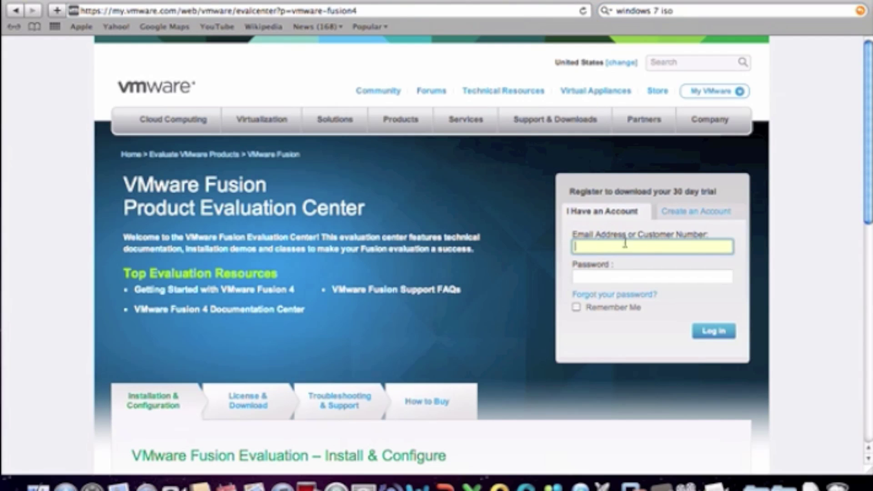
left_click(681, 211)
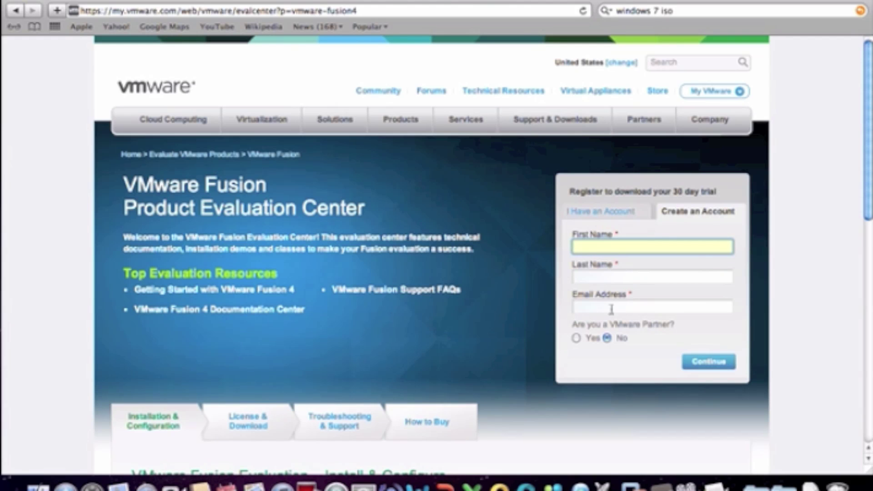
mouse_move(587, 122)
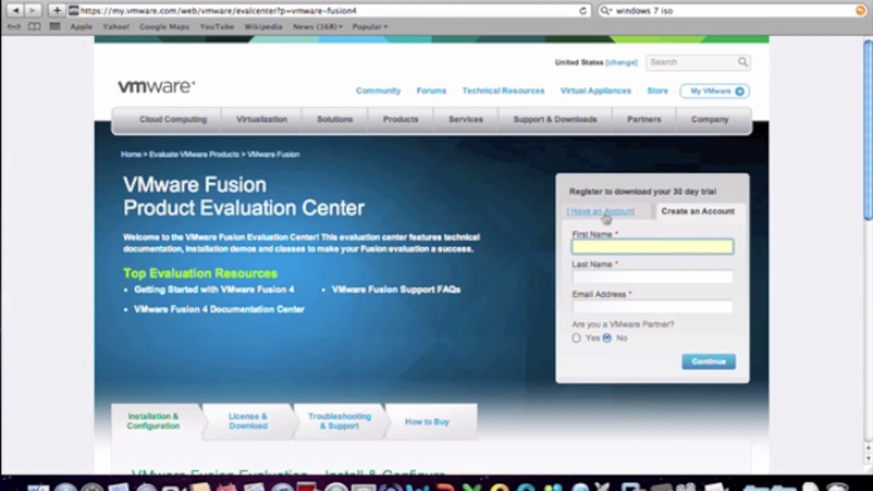
left_click(599, 213)
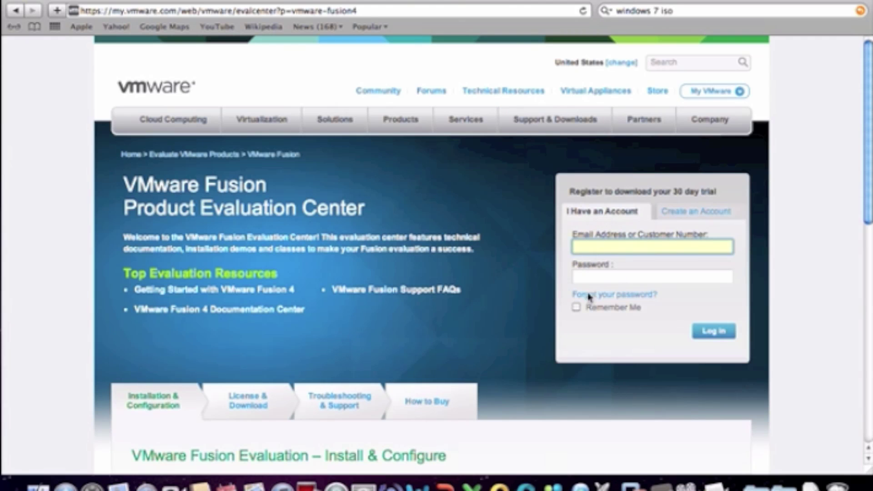
scroll(521, 357, "down", 7)
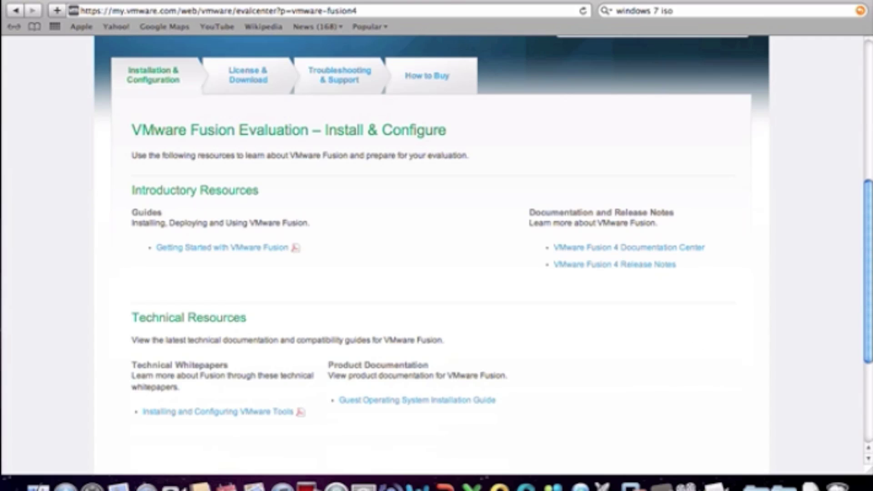
mouse_move(5, 3)
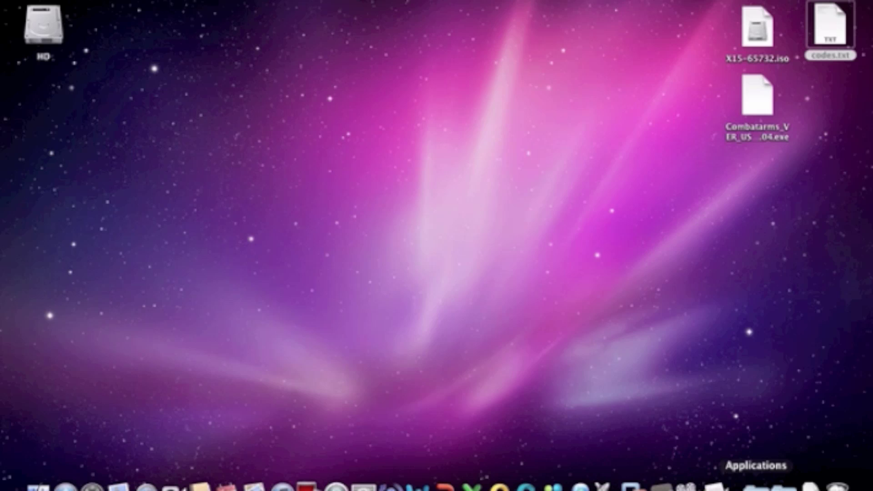
left_click(757, 485)
scroll(661, 351, "down", 5)
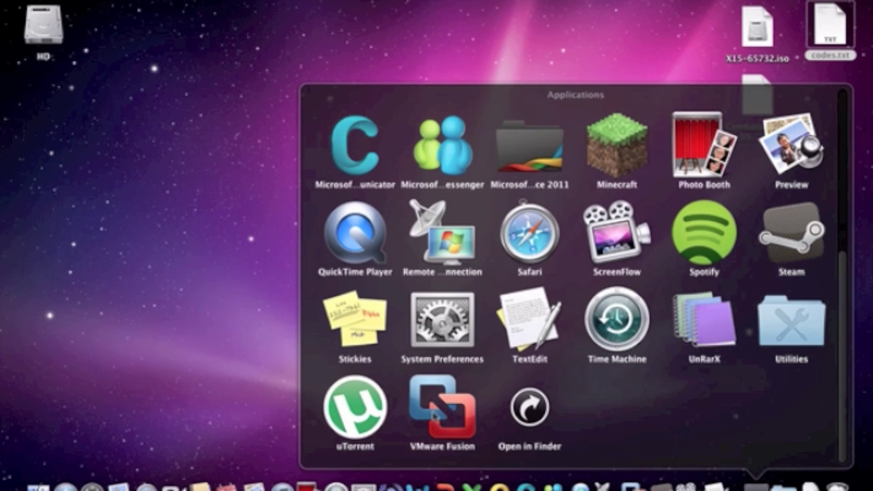
left_click(210, 238)
left_click(644, 483)
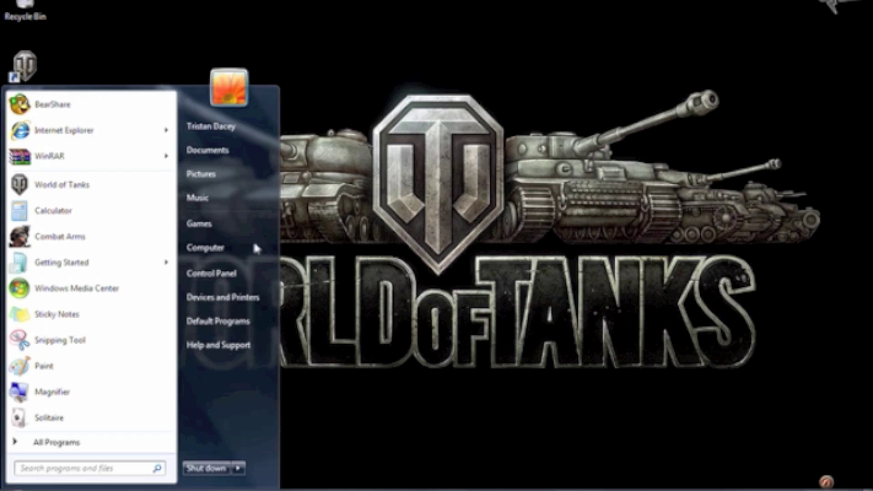
left_click(439, 257)
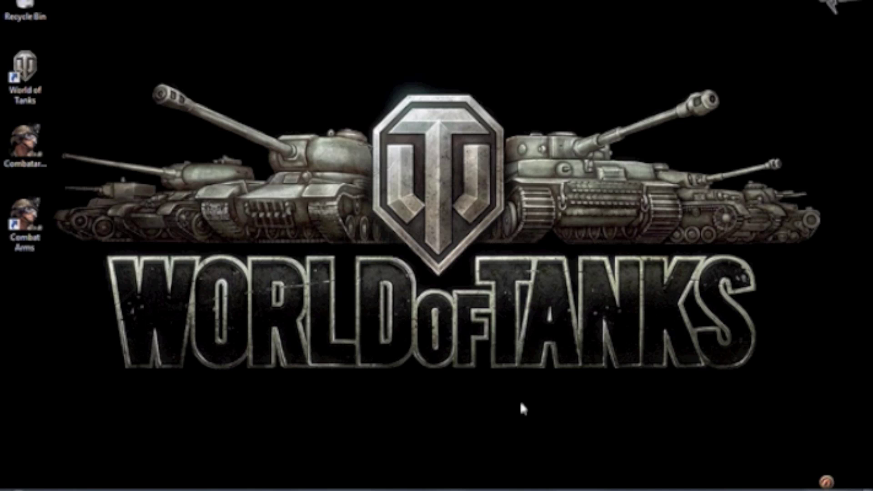
key("super+Tab")
key("super+Tab")
key("super+Tab")
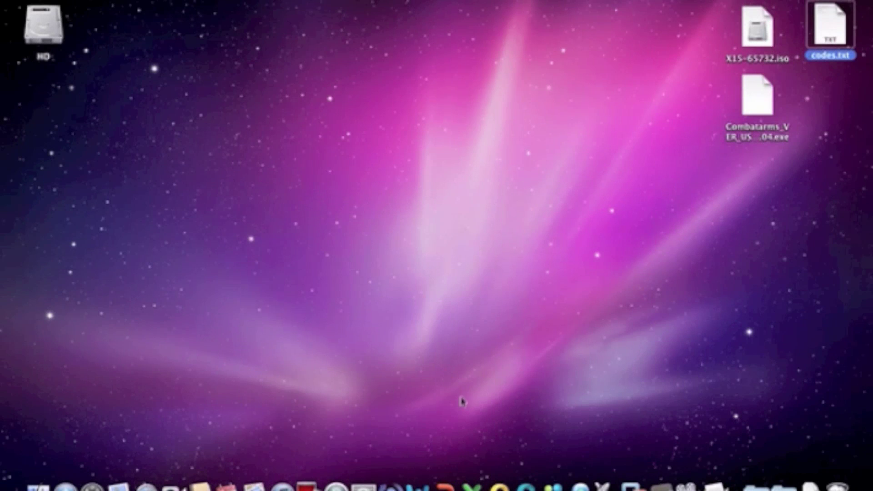
right_click(688, 486)
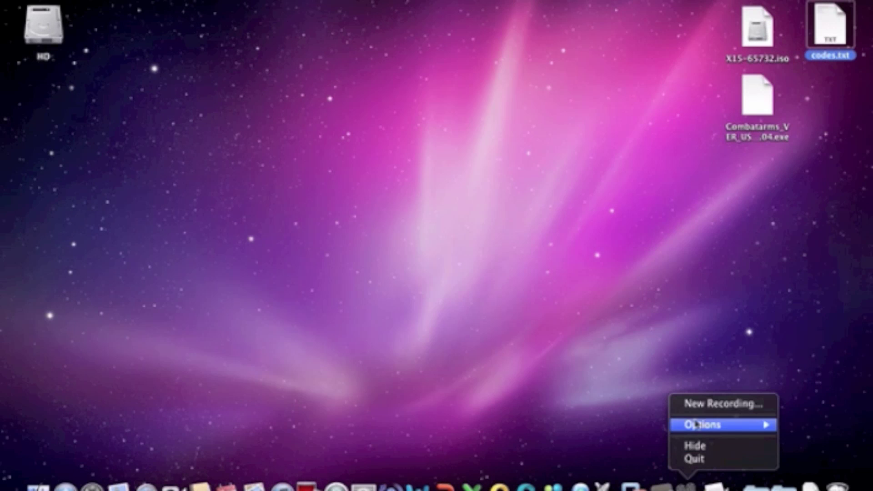
mouse_move(692, 424)
left_click(686, 403)
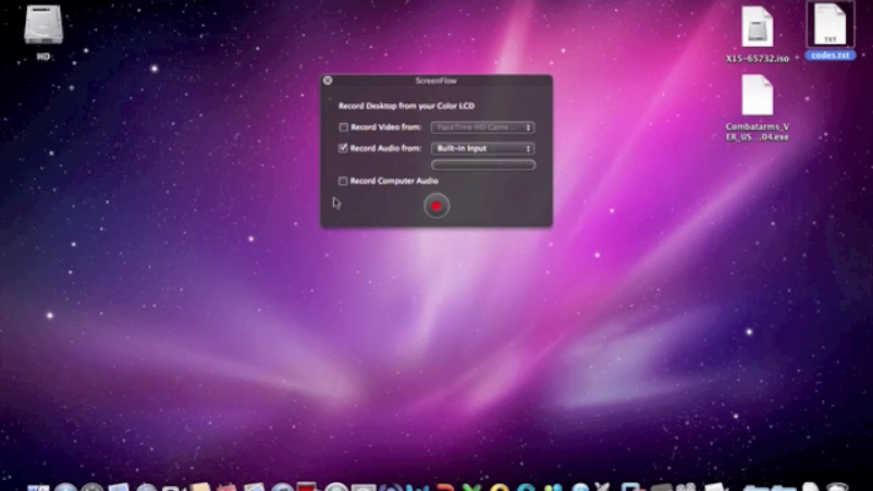
left_click(328, 81)
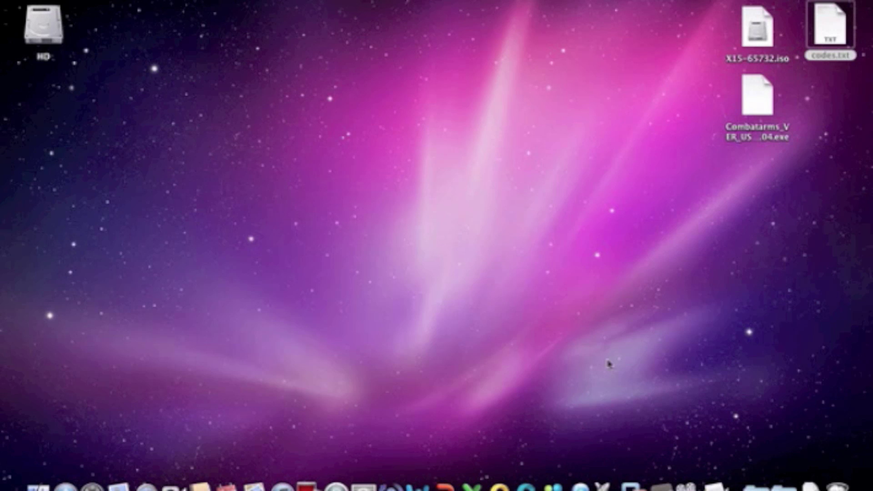
Step: Nudge the X15-65732.iso icon into position on the Mac desktop
left_click(759, 19)
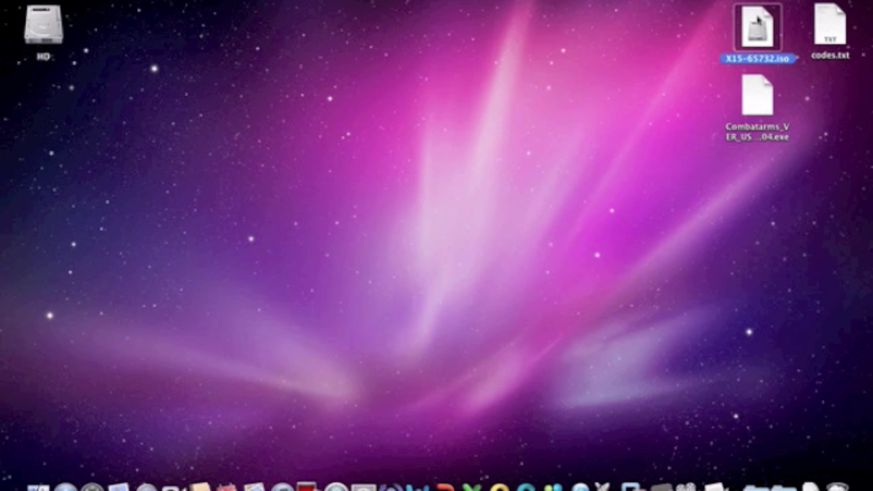
mouse_move(757, 19)
left_mouse_down()
mouse_move(761, 38)
mouse_move(757, 32)
left_mouse_up()
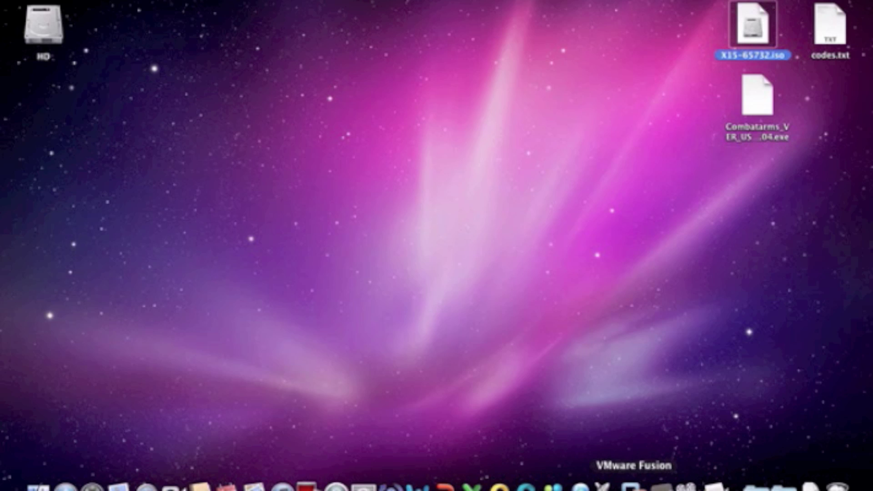
left_click(625, 127)
left_click_drag(750, 27, 756, 27)
left_click(654, 336)
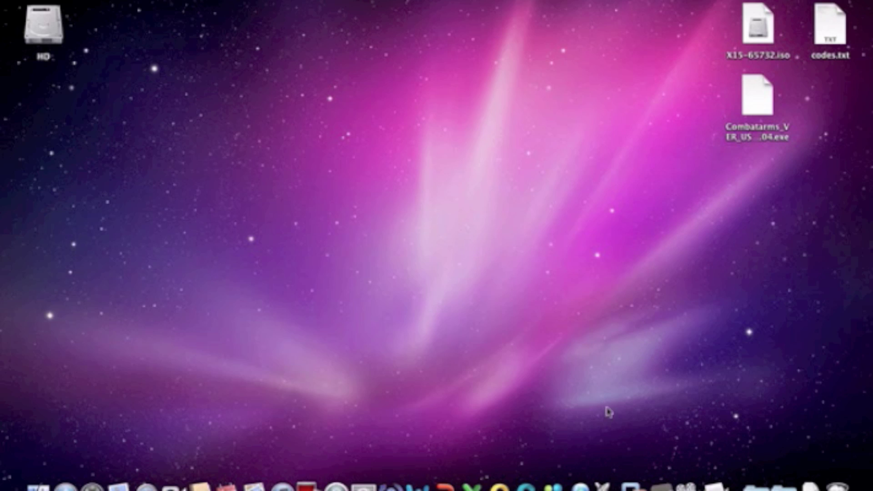
Step: Switch to VMware Fusion and close the running Windows VM window
left_click(635, 487)
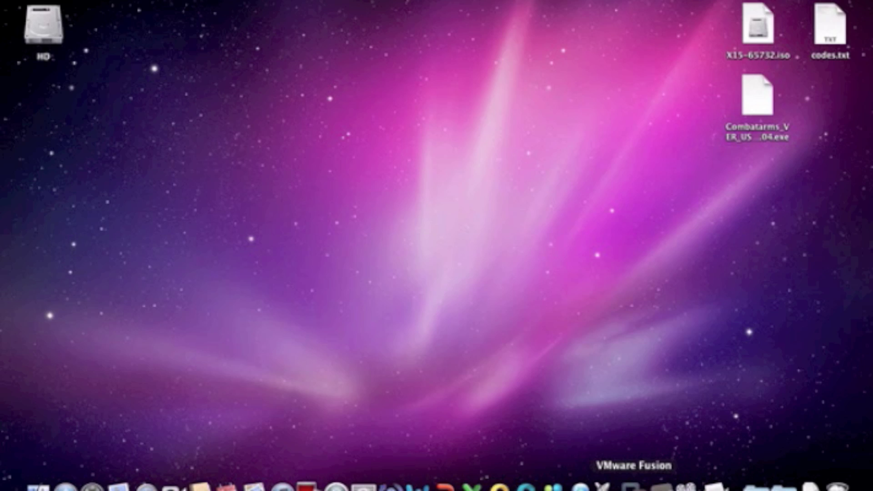
right_click(635, 486)
left_click(635, 487)
left_click(756, 487)
left_click(143, 324)
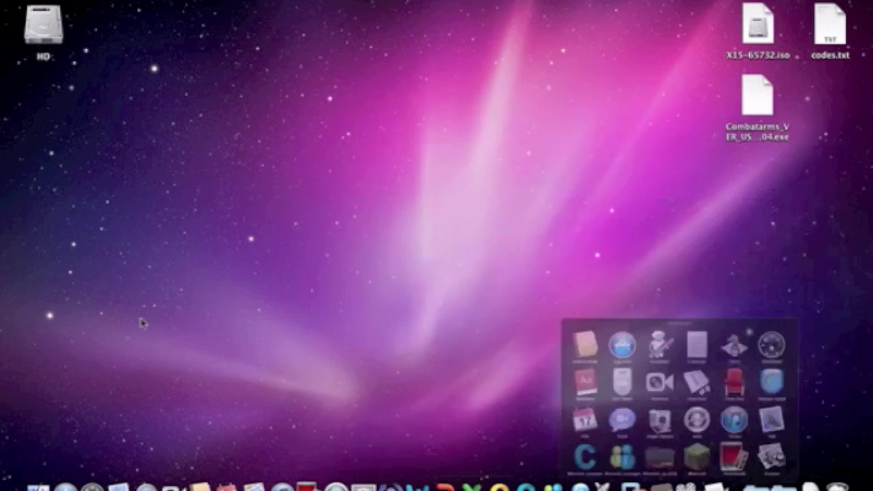
left_click(634, 487)
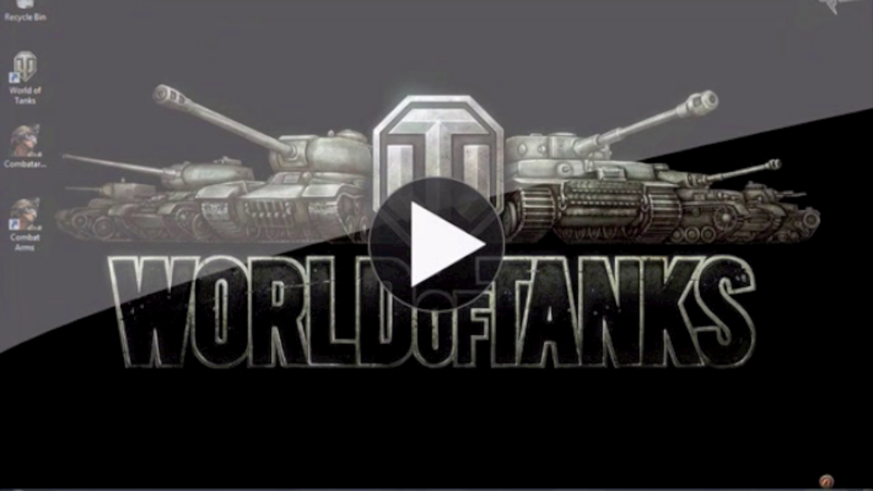
left_click(132, 5)
left_click(141, 88)
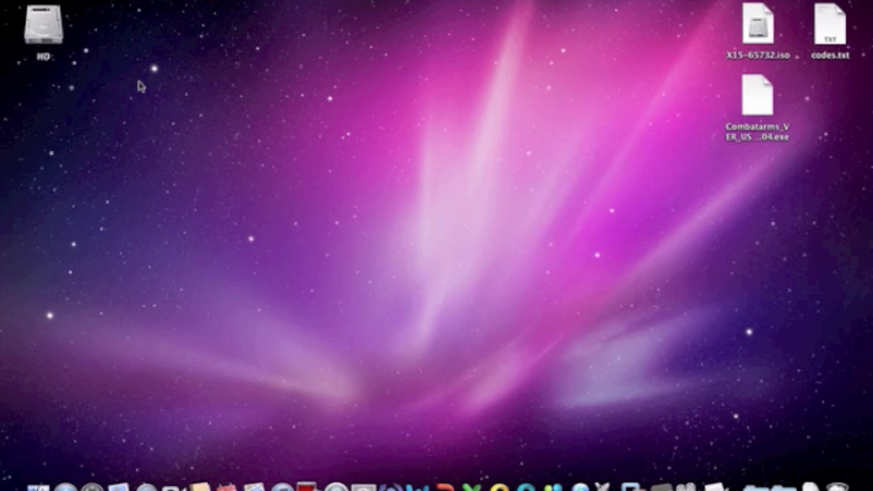
Step: Close the reopened Windows VM from the File menu and choose File > New
left_click(228, 5)
mouse_move(132, 5)
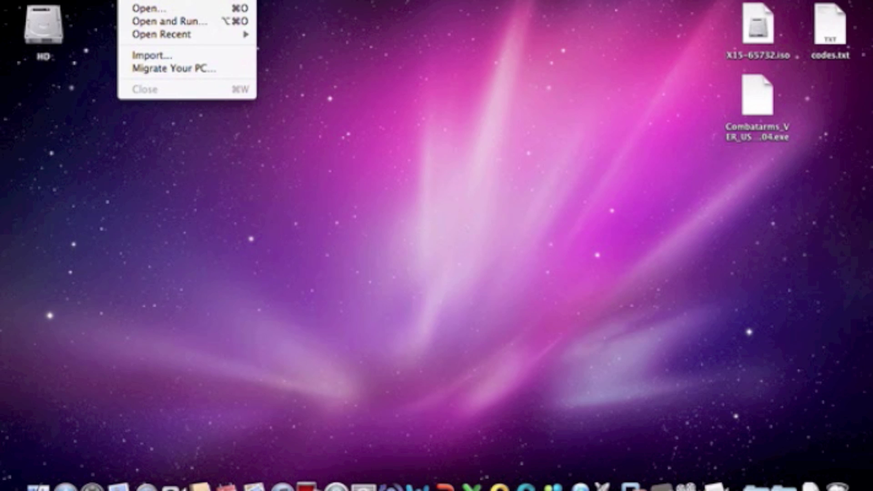
mouse_move(228, 5)
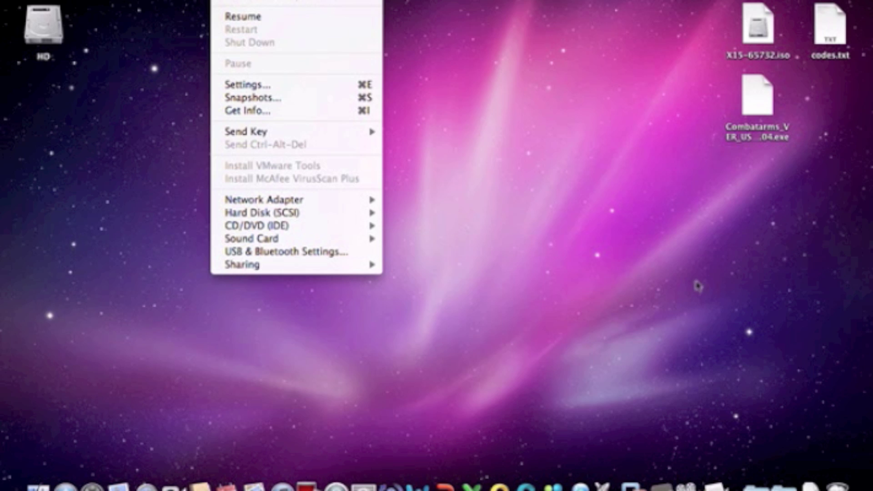
left_click(574, 236)
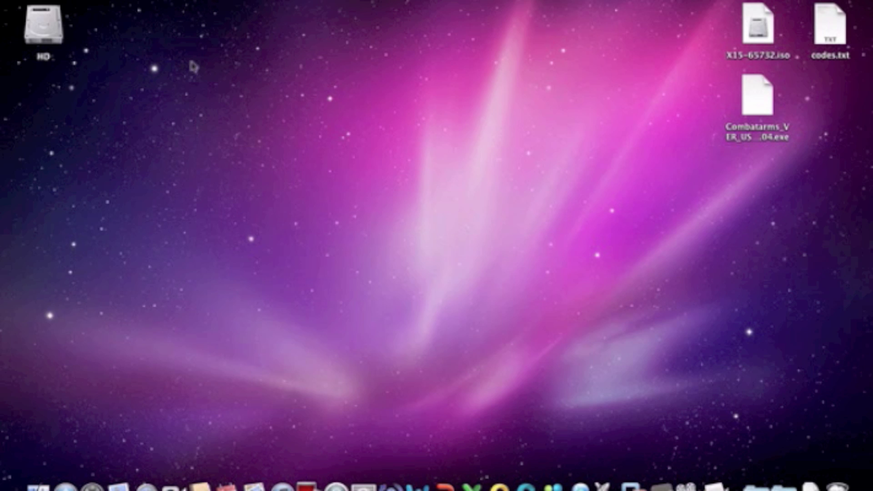
left_click(137, 5)
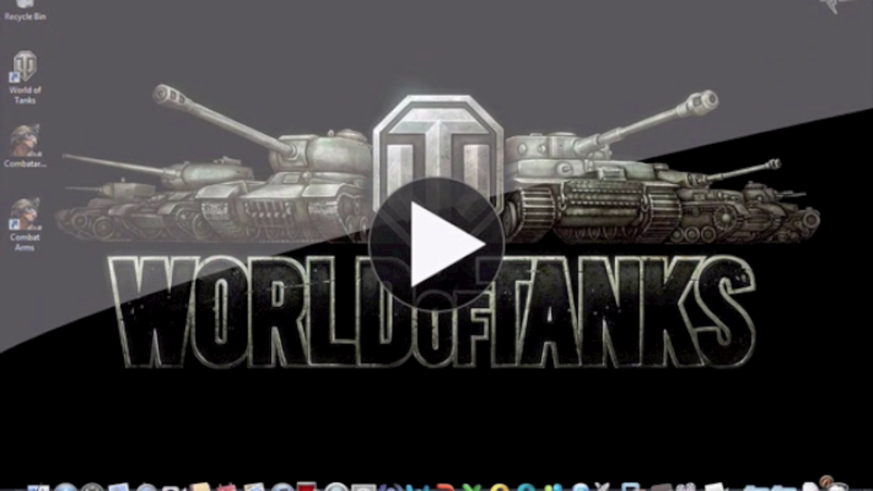
left_click(132, 5)
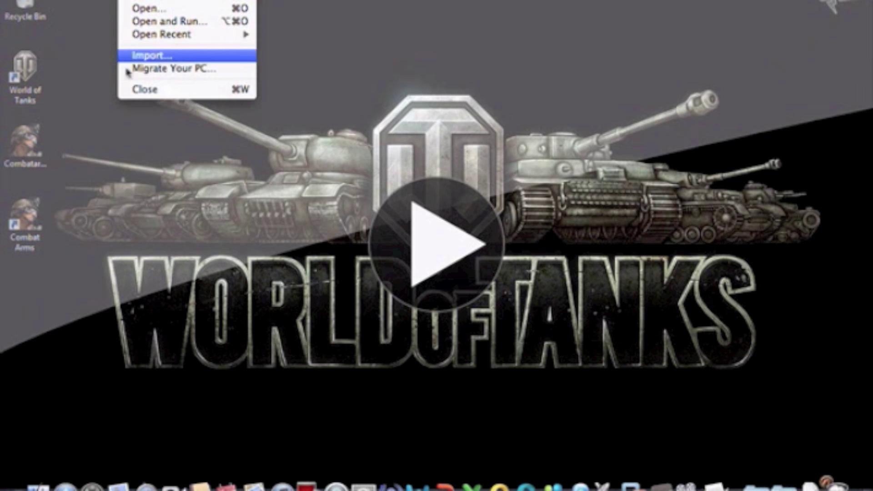
left_click(135, 91)
left_click(138, 2)
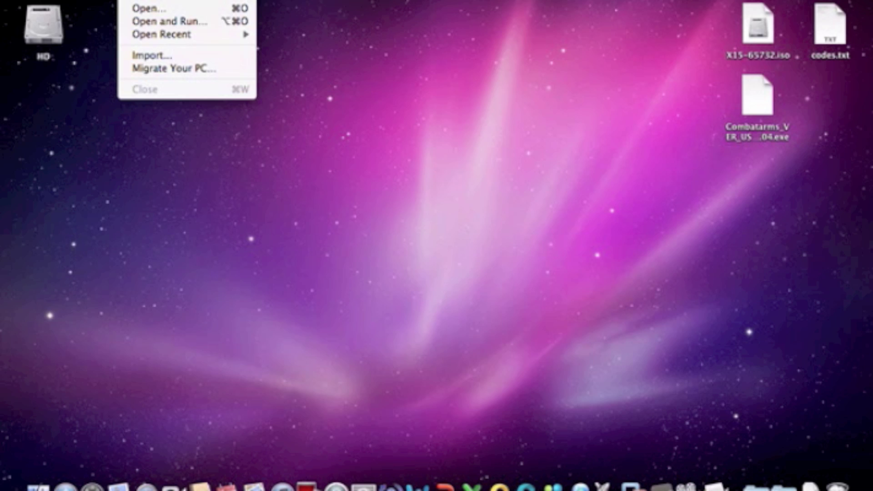
left_click(138, 2)
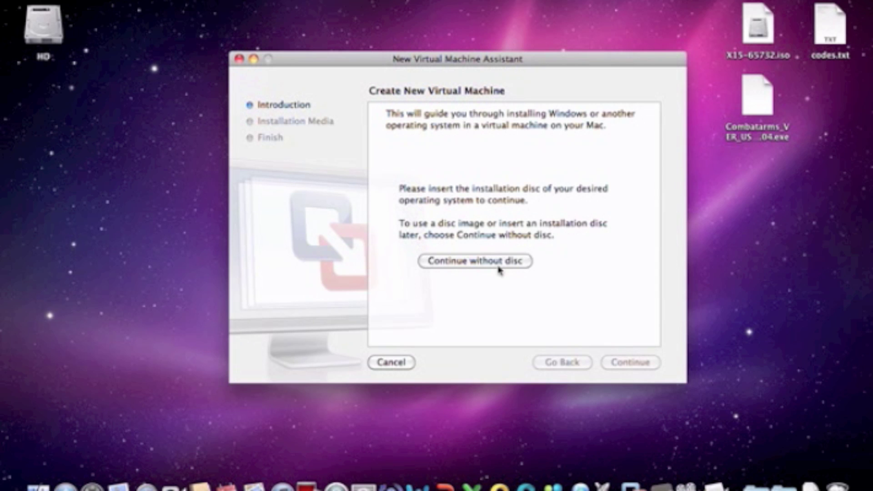
Step: Continue without a disc and supply X15-65732.iso as the installation image
left_click(468, 266)
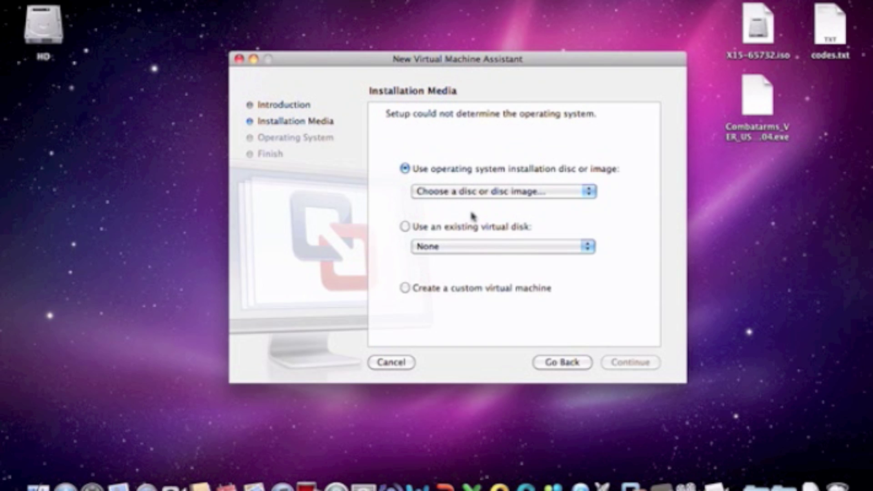
left_click_drag(758, 20, 577, 138)
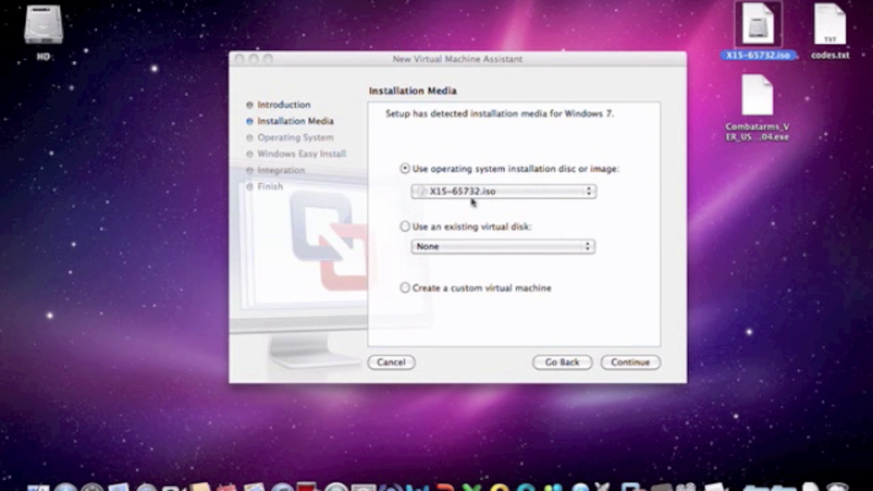
left_click(472, 179)
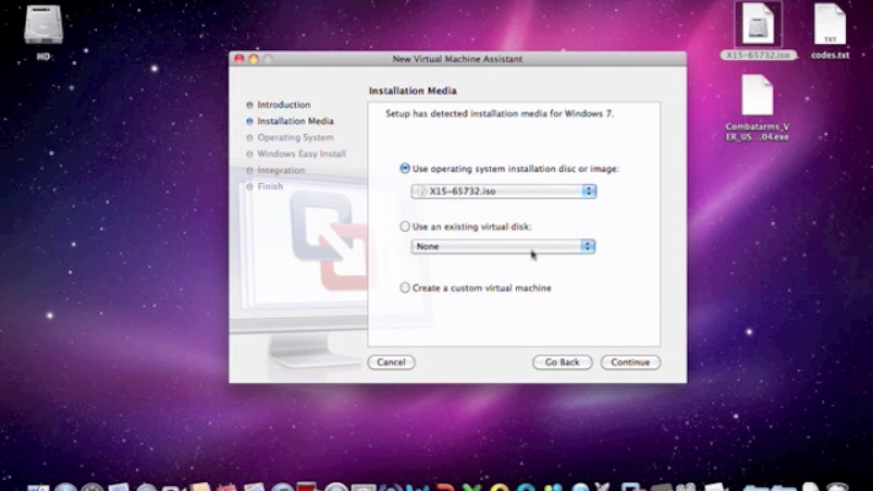
left_click(635, 367)
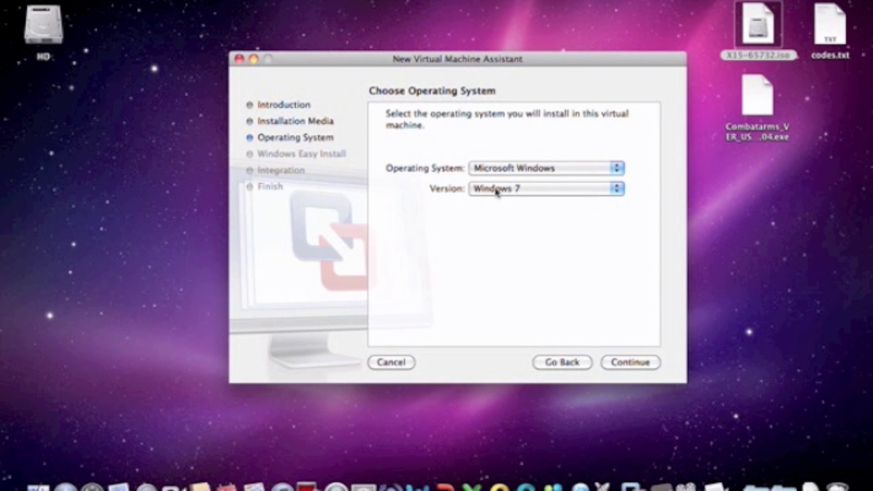
Step: Choose Microsoft Windows with version Windows 7 and continue to Windows Easy Install
left_click(531, 193)
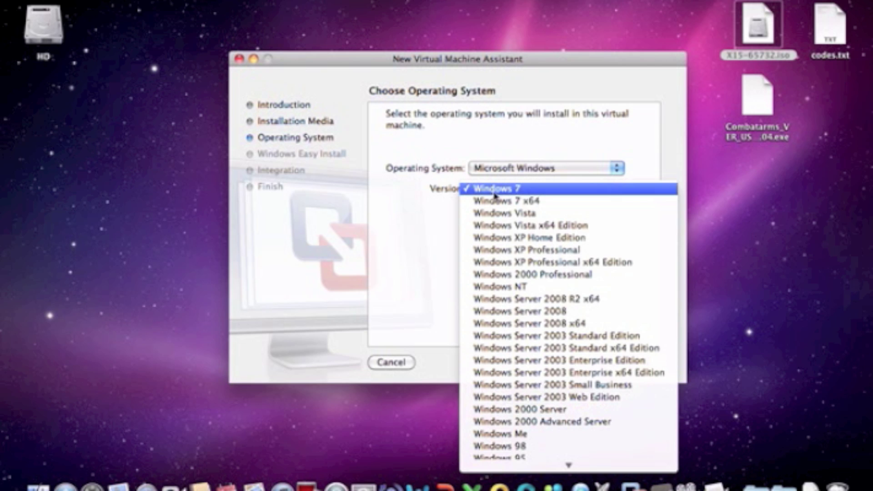
left_click(495, 191)
left_click(499, 168)
left_click(499, 168)
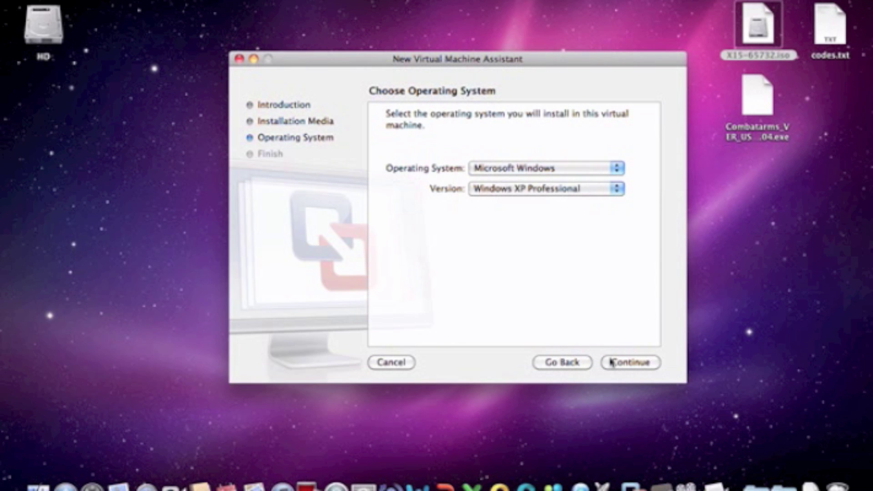
left_click(521, 188)
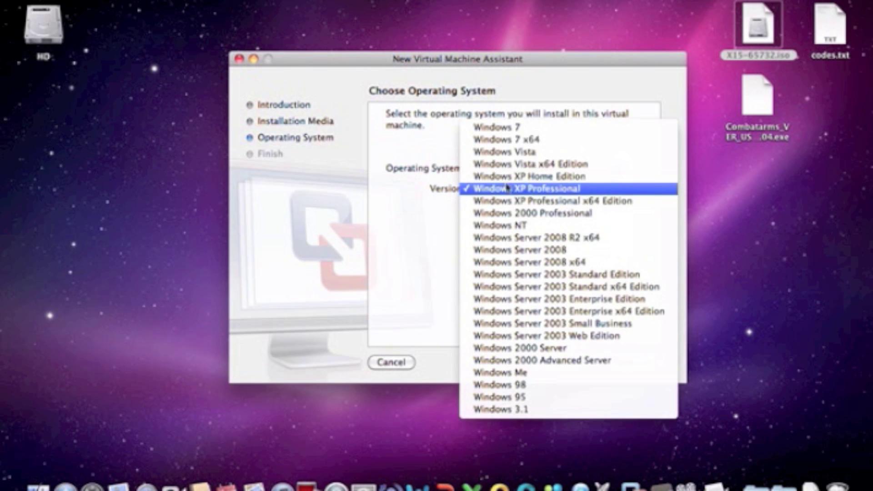
left_click(499, 132)
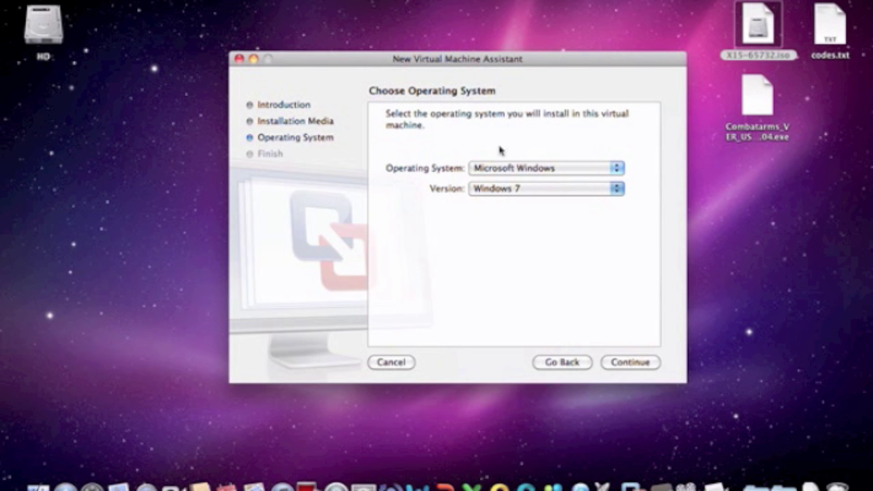
left_click(624, 364)
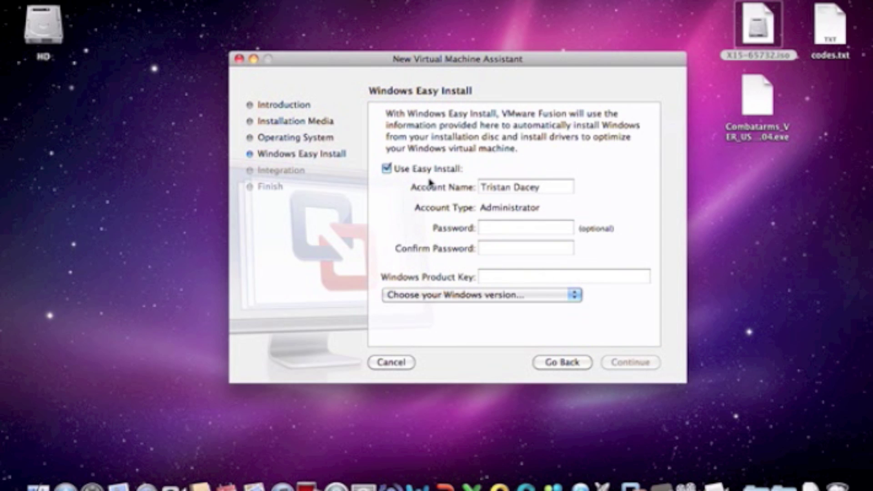
Step: Paste the Windows 7 product key from codes.txt into the Product Key field
left_click(496, 229)
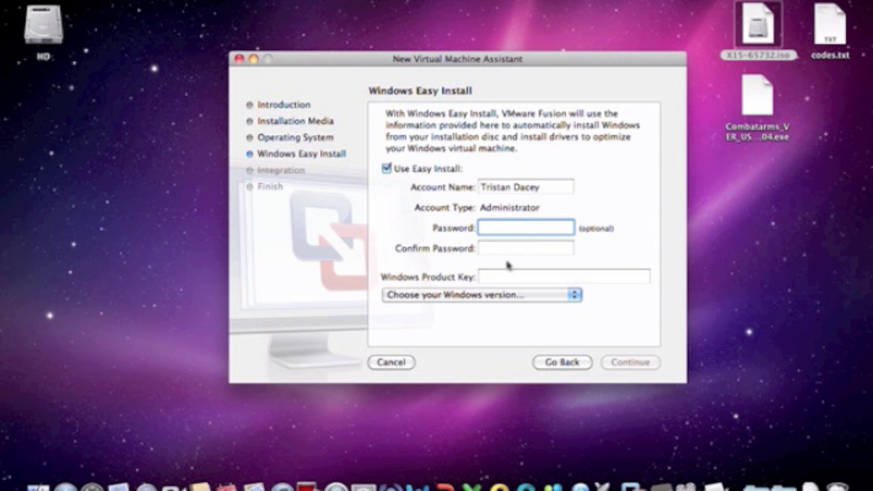
left_click(496, 277)
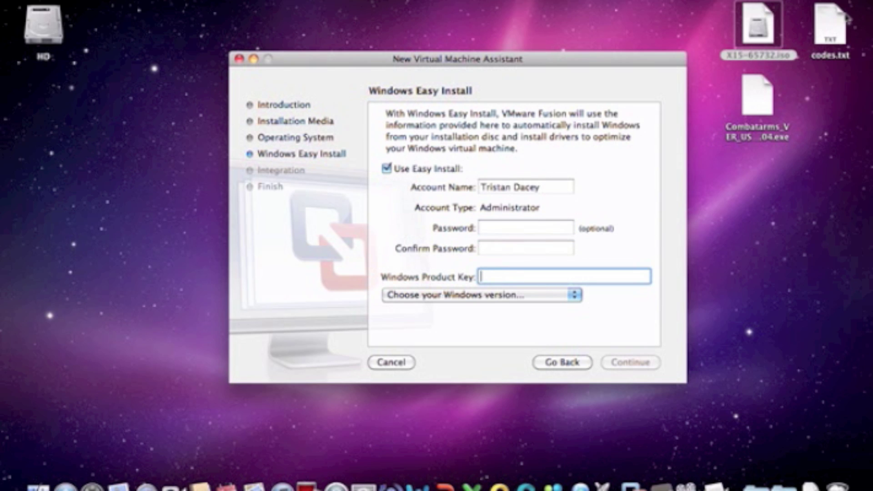
double_click(830, 25)
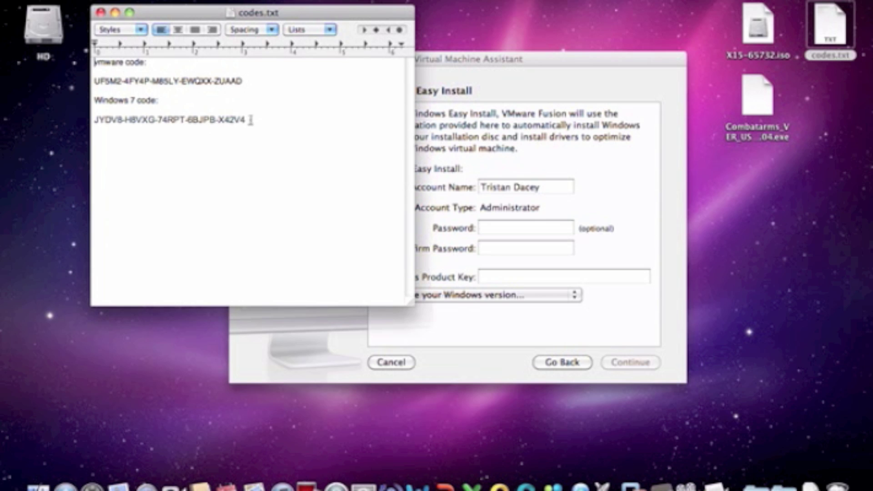
left_click_drag(247, 120, 95, 119)
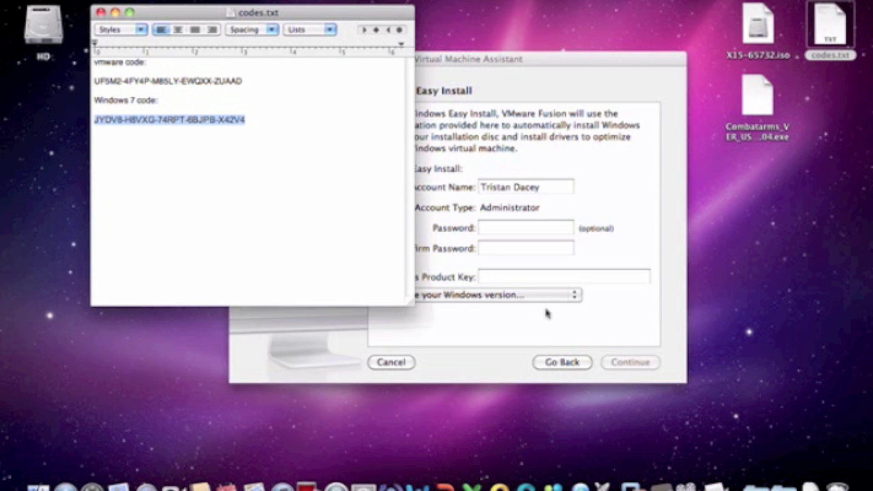
left_click(523, 272)
key("super+v")
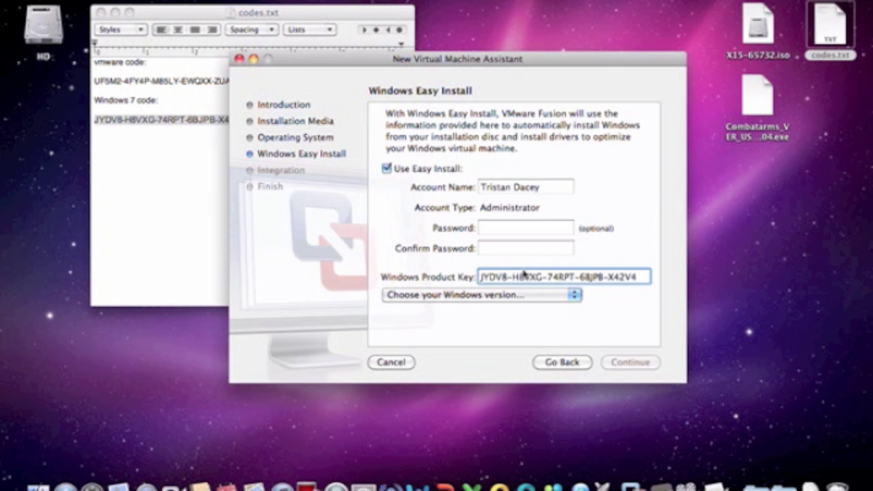
Step: Choose Windows 7 Home Premium as the edition and continue to Integration
left_click(475, 300)
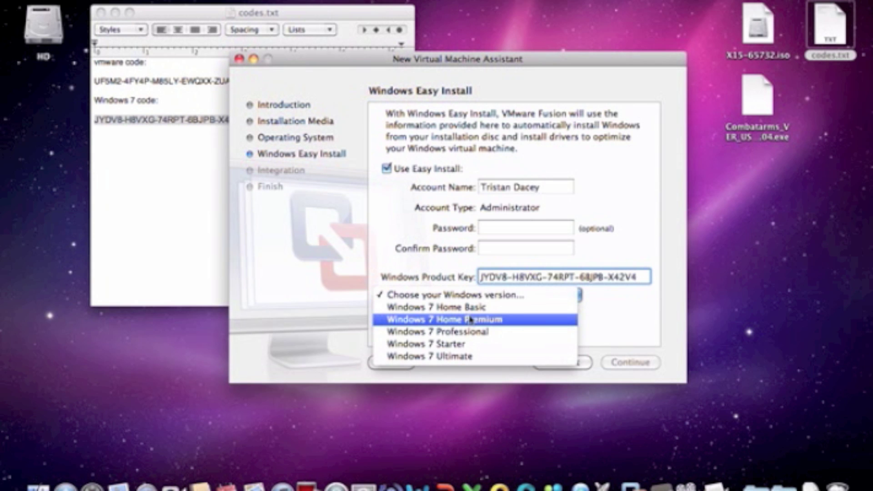
left_click(471, 320)
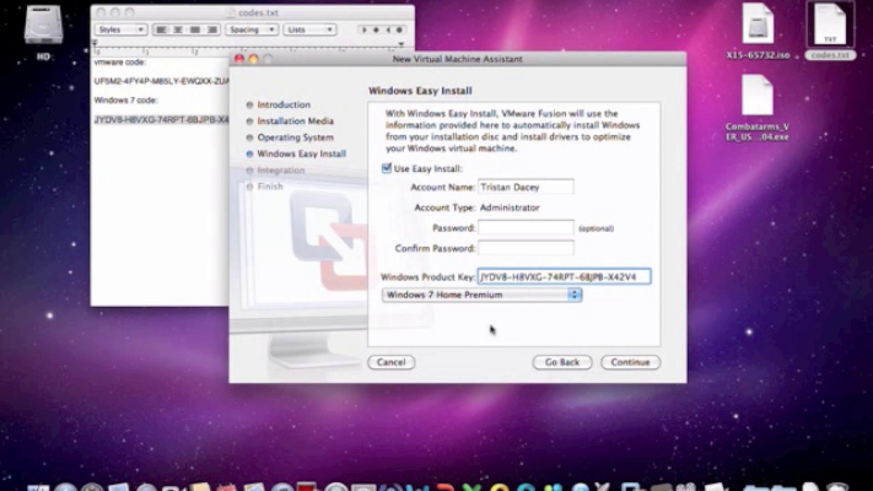
left_click(625, 363)
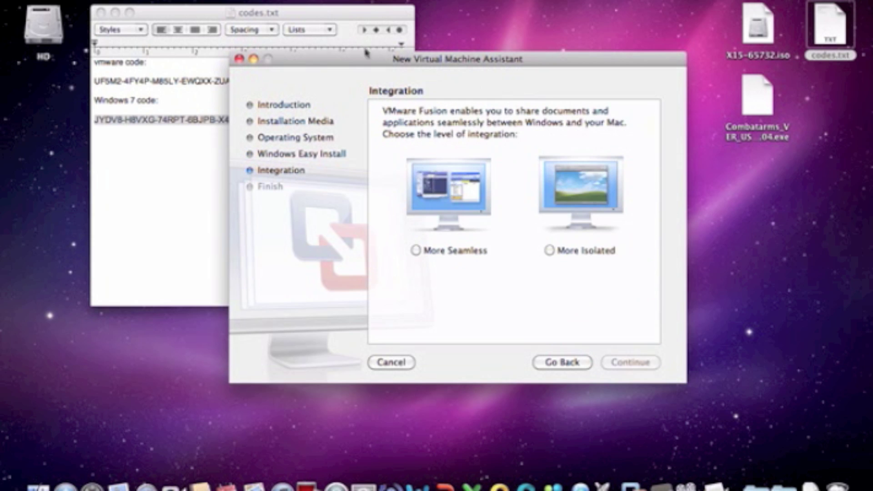
Step: Enter the VMware Fusion licence key from codes.txt in the licensing window and accept it
left_click_drag(366, 60, 382, 0)
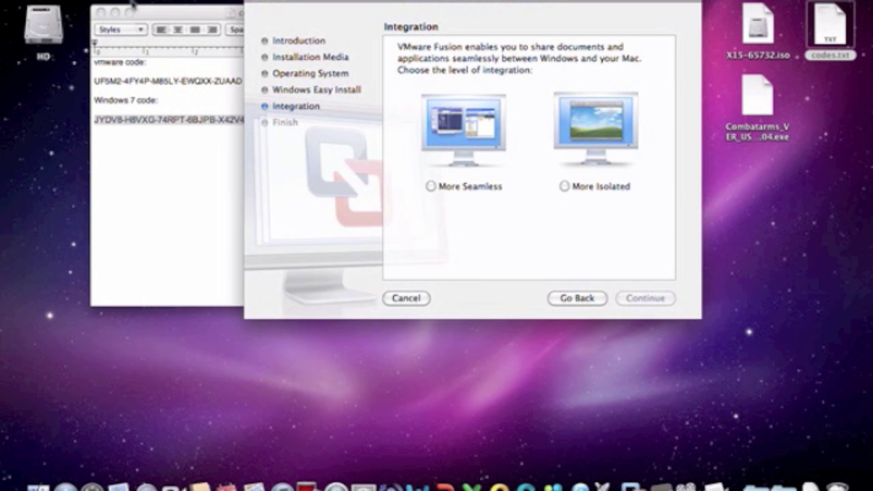
left_click(146, 200)
left_click(47, 0)
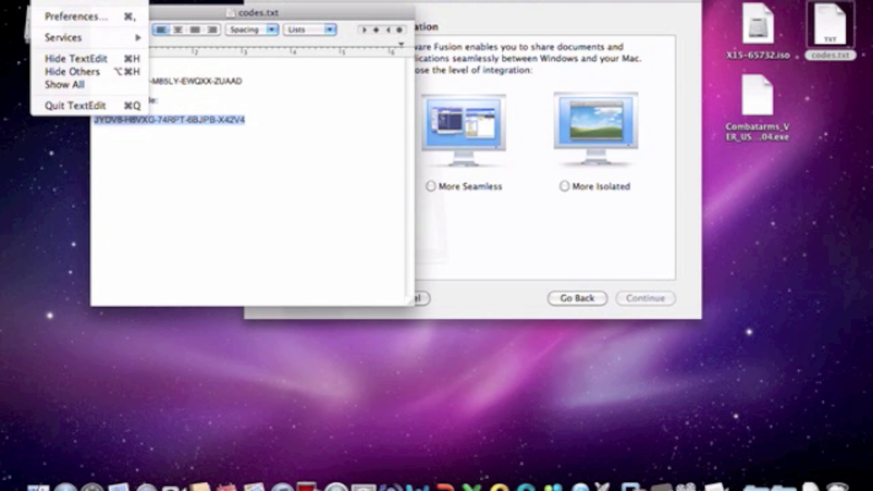
key("super+Tab")
left_click(68, 2)
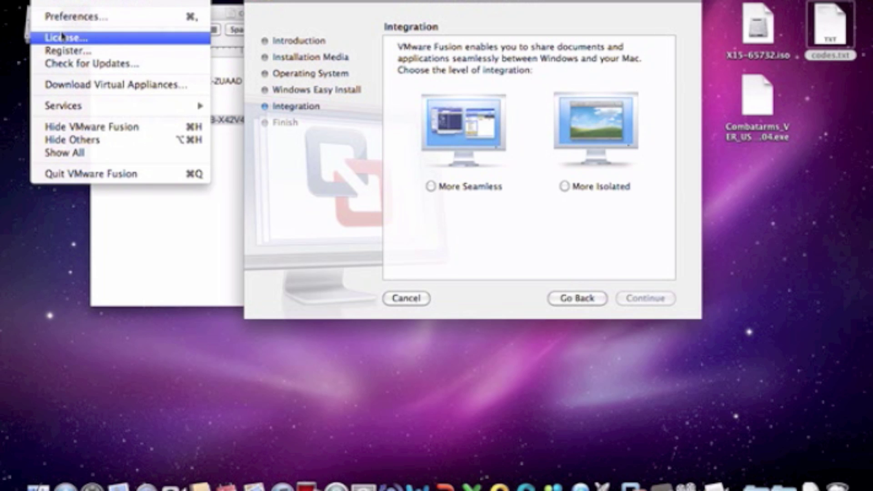
key("Escape")
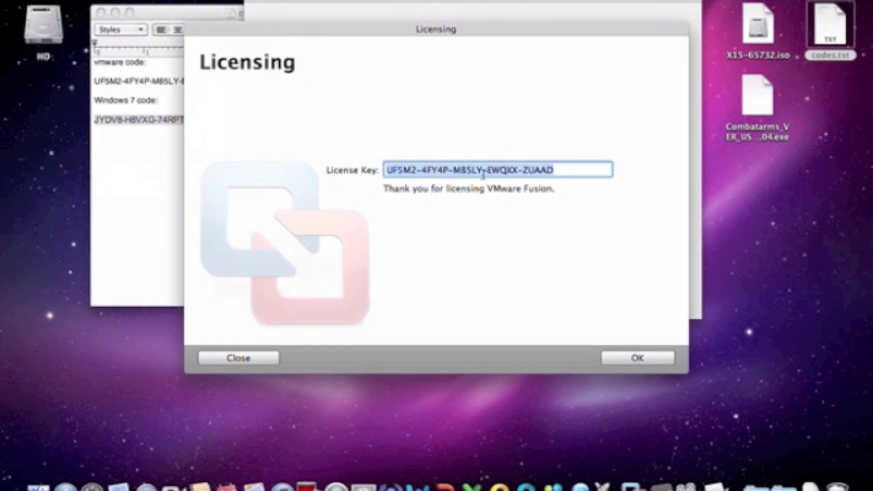
left_click(621, 362)
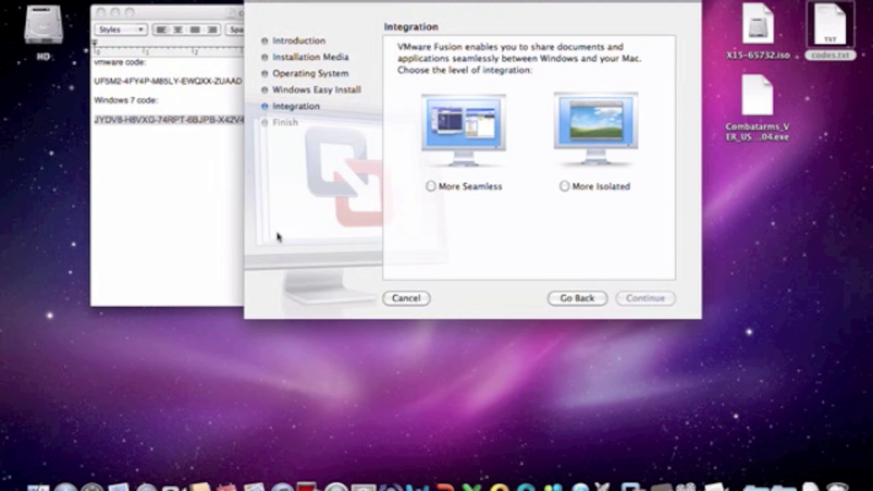
Step: Minimize the codes.txt note and return to the setup assistant
left_click(195, 162)
left_click(115, 13)
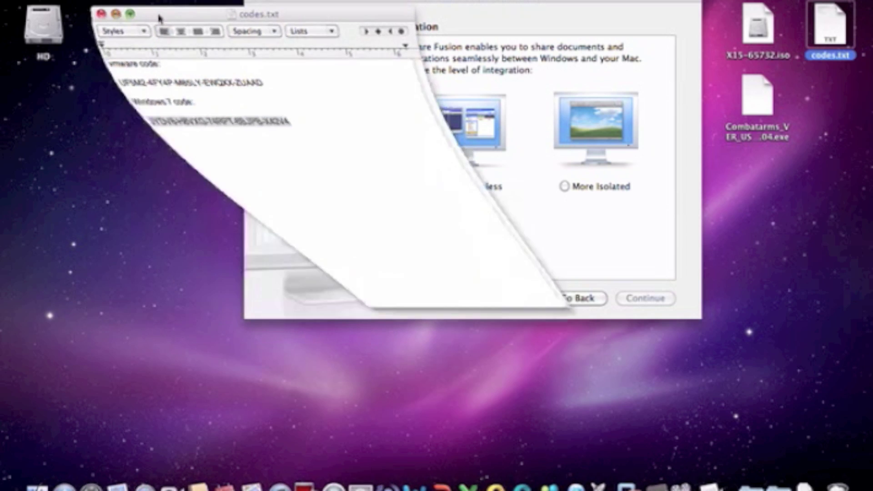
left_click(525, 167)
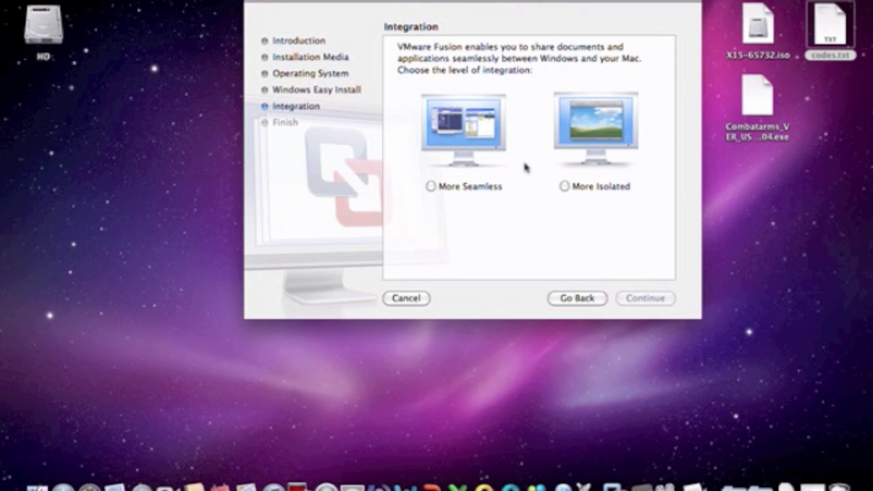
Step: Choose the More Isolated integration level and continue to the Finish summary page
left_click(565, 187)
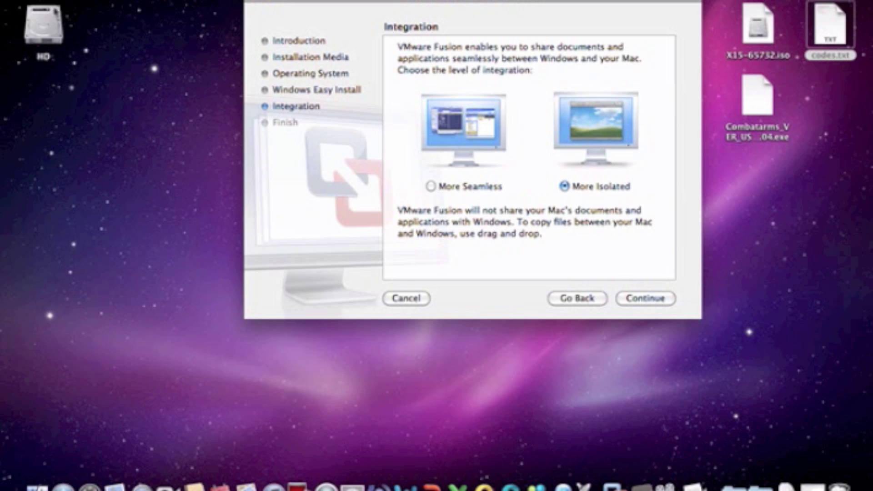
double_click(43, 29)
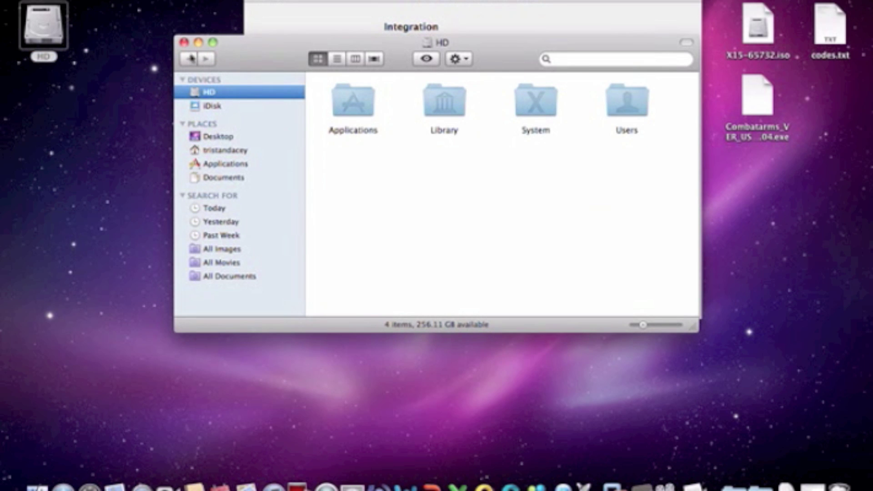
left_click(183, 42)
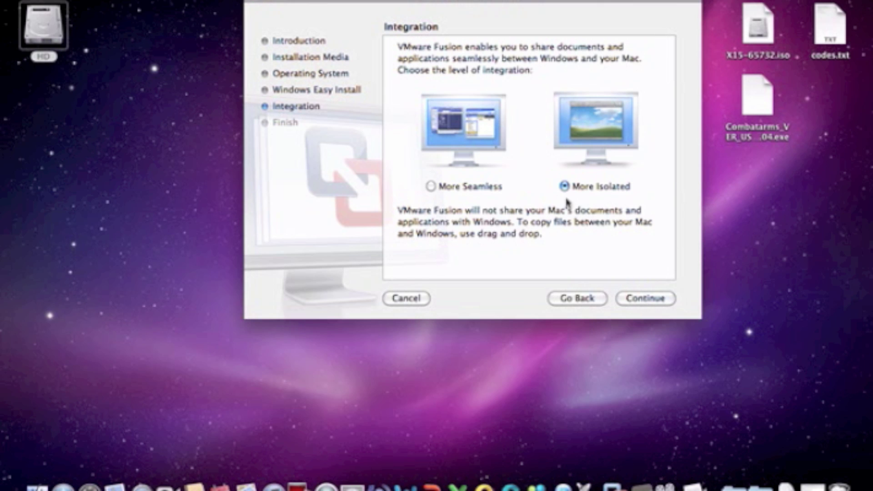
left_click(639, 297)
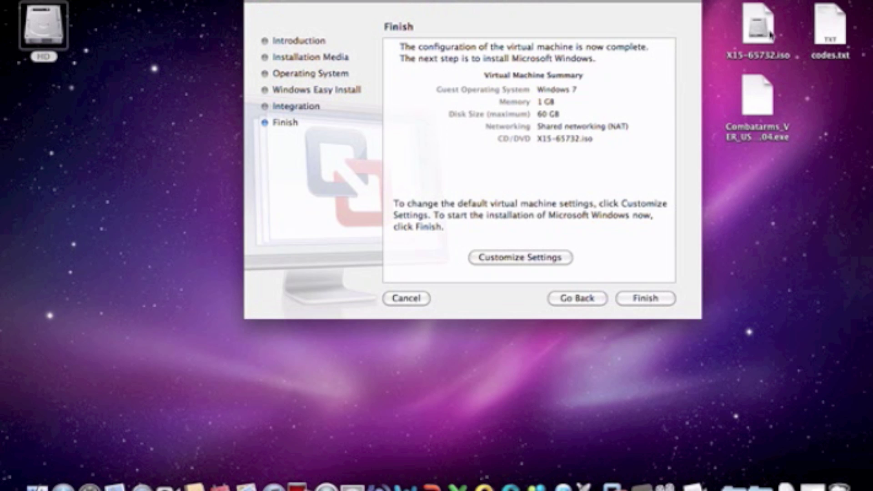
Step: Finish the assistant and save the virtual machine renamed from 'Windows 7' to 'Windows tutorial'
left_click(639, 301)
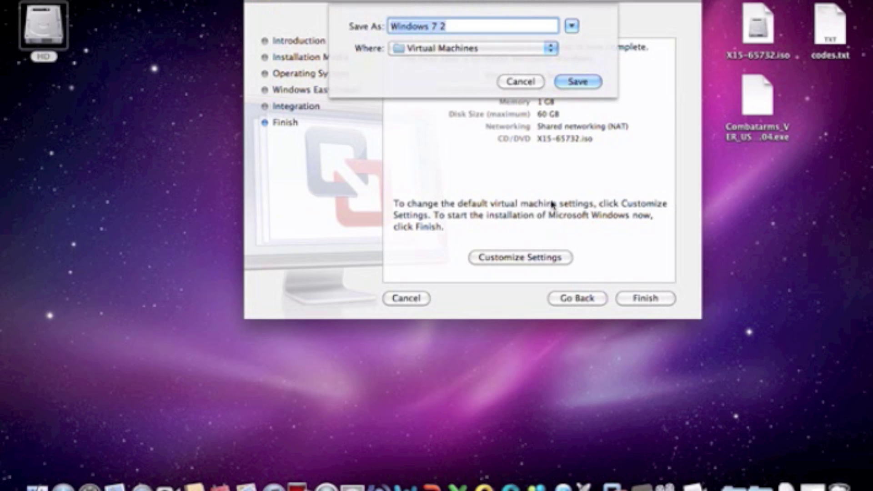
left_click(462, 26)
key("BackSpace")
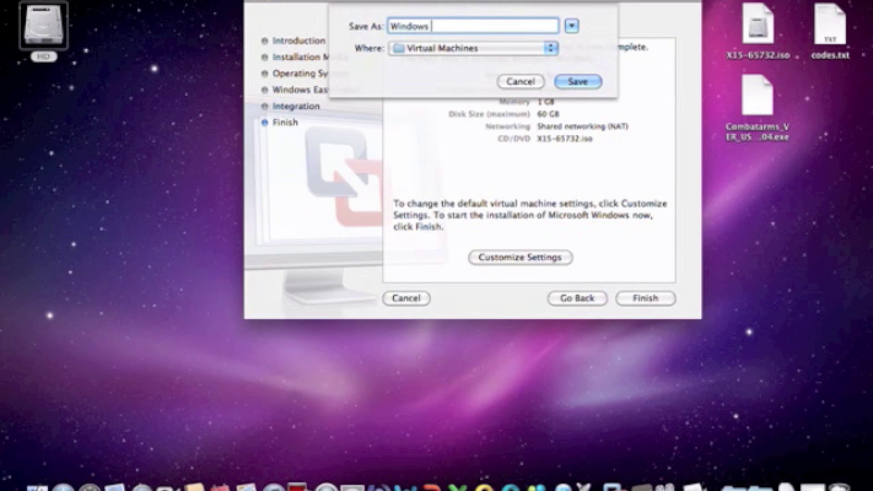
type("tutorial")
key("Return")
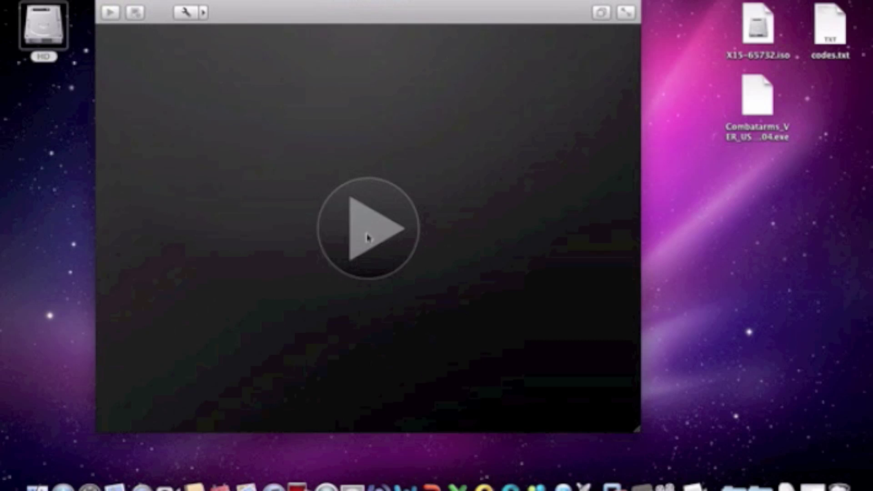
Step: Power on the Windows tutorial VM in full screen so Windows 7 Setup begins
left_click(396, 214)
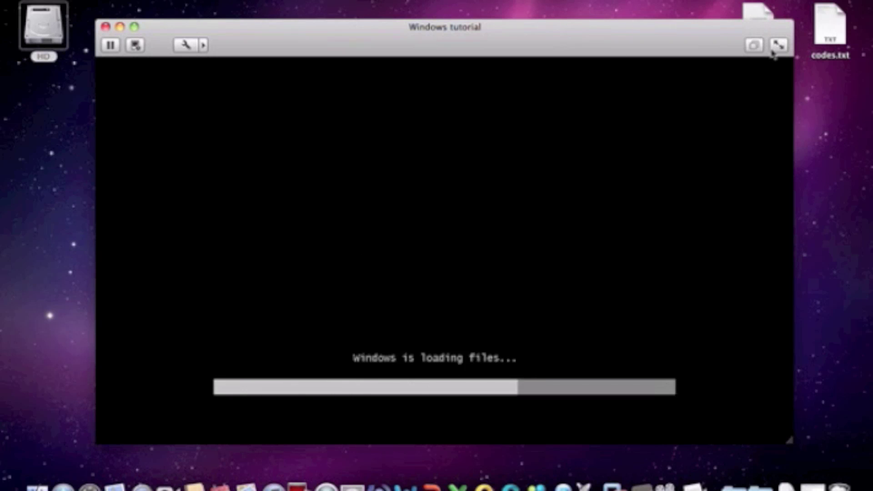
left_click(780, 45)
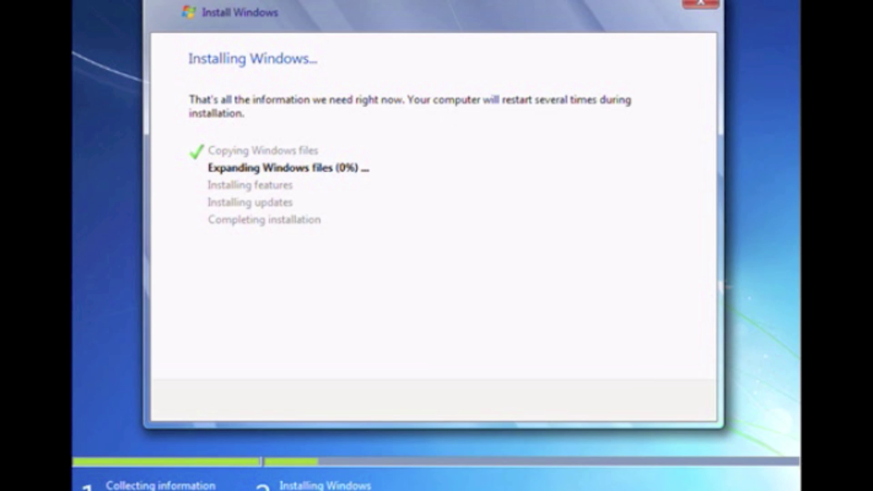
Step: Cycle through the open Mac applications with Cmd+Tab until ScreenFlow is in front
key("super+Tab")
key("super+Tab")
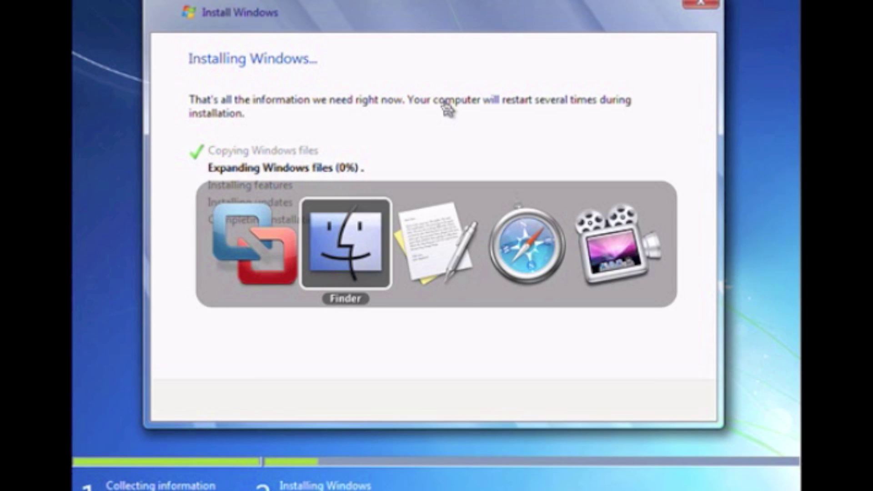
key("super+Tab")
key("super+Tab")
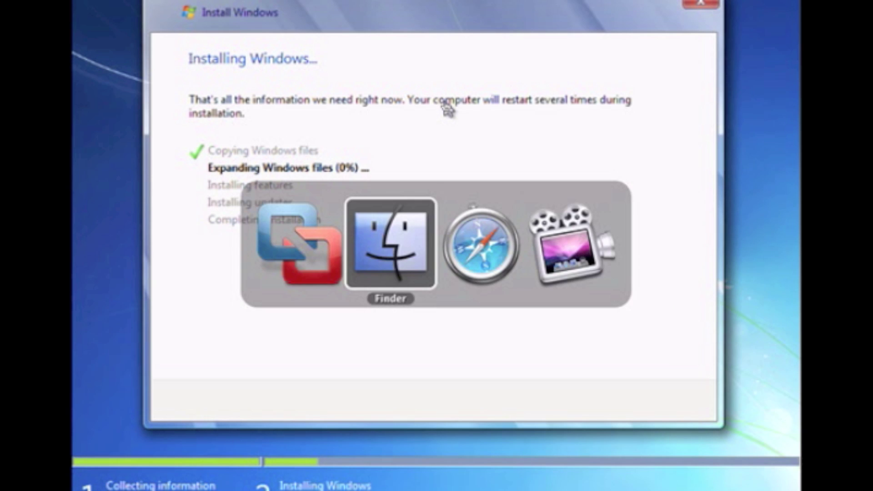
key("super+Tab")
key("super+Tab")
key("super+Tab")
key("super+Tab")
key("super+Tab")
key("super+Tab")
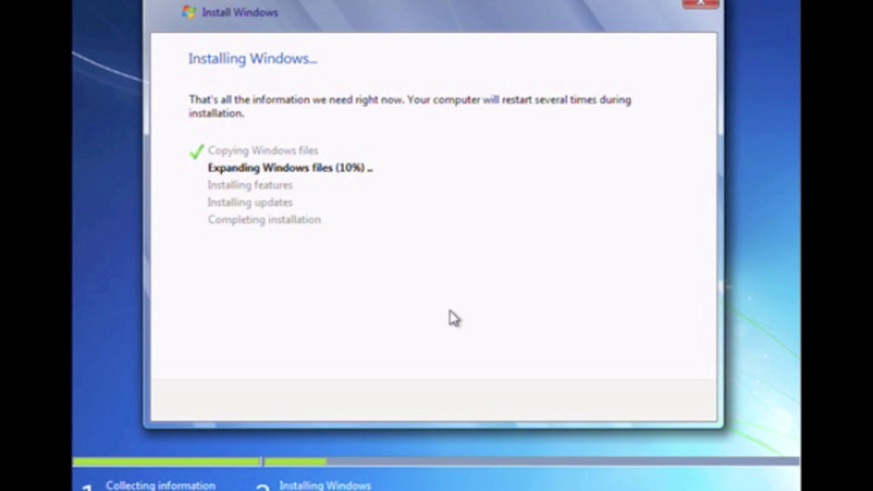
key("super+Tab")
key("super+Tab")
key("super+Tab")
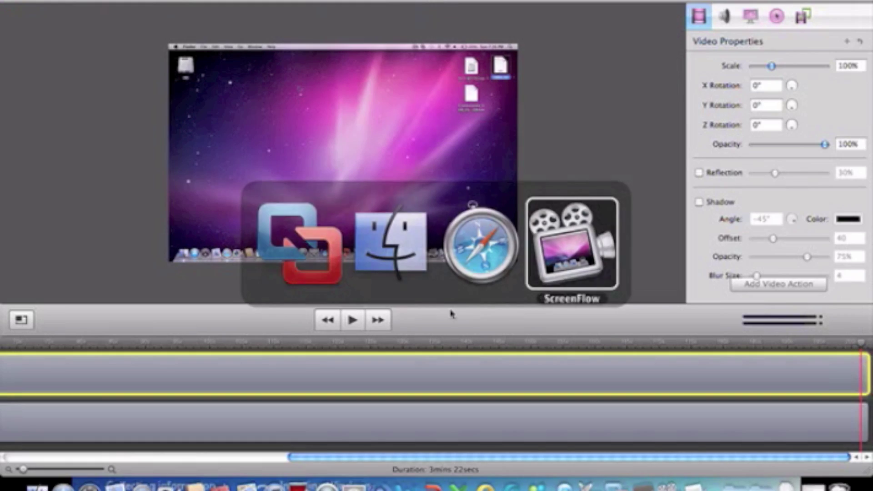
Step: Keep the unsaved ScreenFlow recording, minimize the editor and open ScreenFlow's menu-bar recording options
left_click(13, 3)
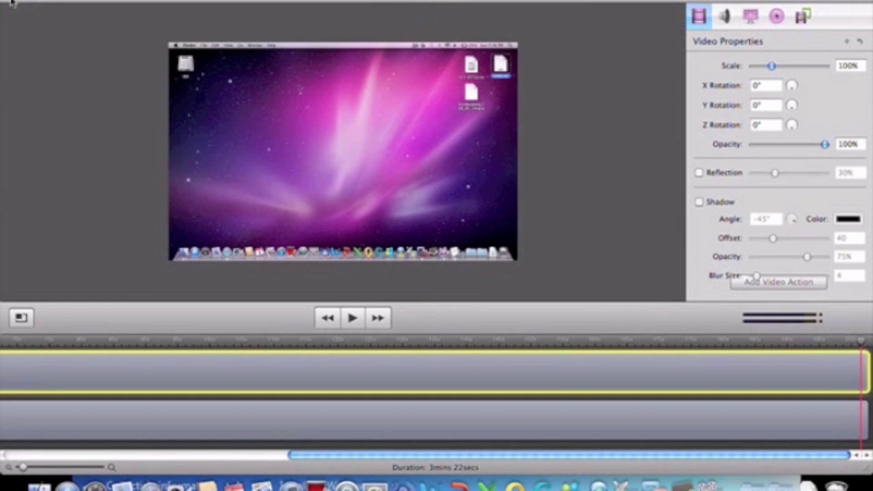
left_click(482, 70)
left_click(24, 4)
left_click(621, 2)
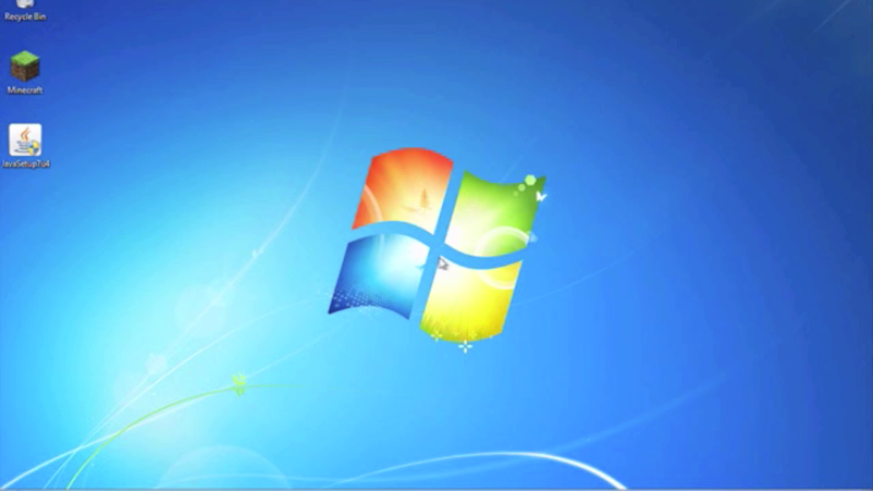
Step: Open and close the Windows program list on the freshly installed desktop
left_click_drag(399, 202, 566, 405)
left_click_drag(245, 109, 620, 405)
key("super")
key("super")
left_click_drag(333, 112, 544, 407)
key("super")
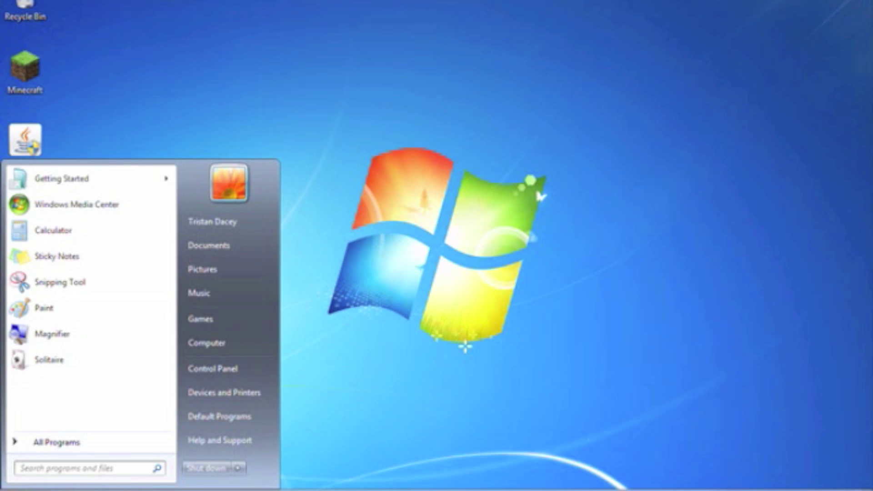
left_click(554, 168)
Step: Select the JavaSetup installer and decline its permission request with No
left_click_drag(172, 93, 708, 426)
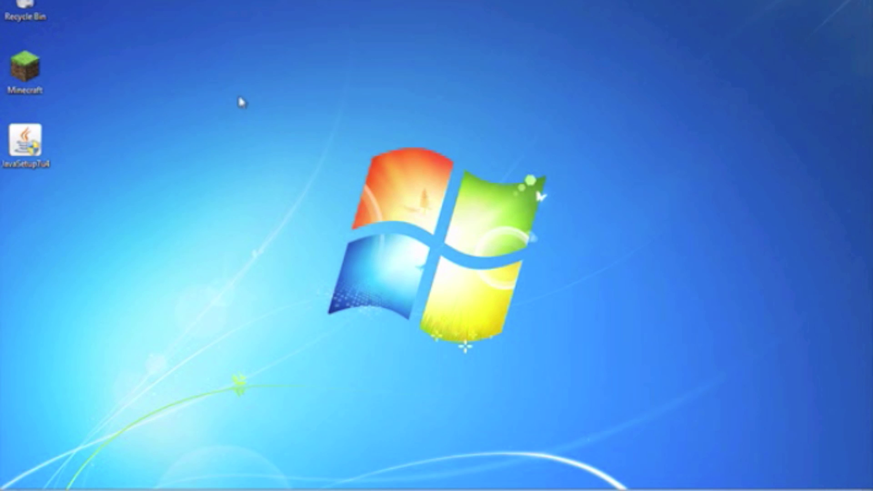
left_click_drag(234, 97, 647, 413)
left_click_drag(238, 132, 641, 382)
left_click(32, 152)
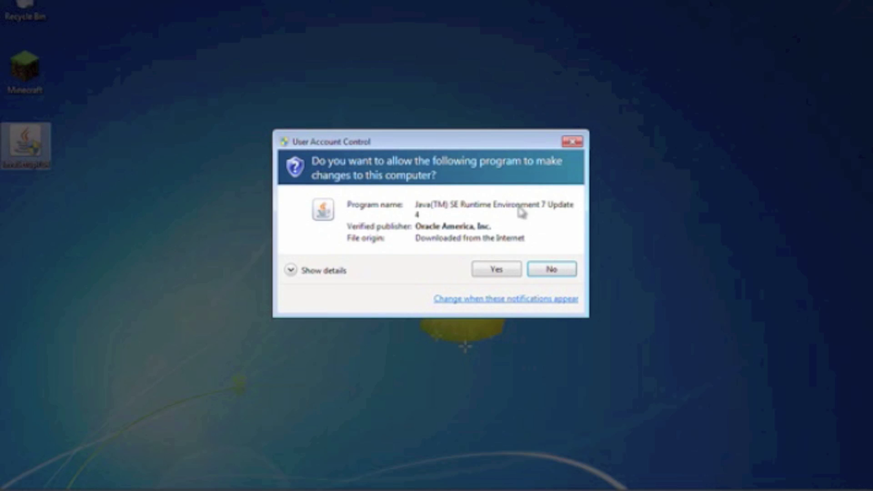
left_click(552, 270)
Step: Run Minecraft from the desktop, play offline and load the New World singleplayer save
double_click(37, 75)
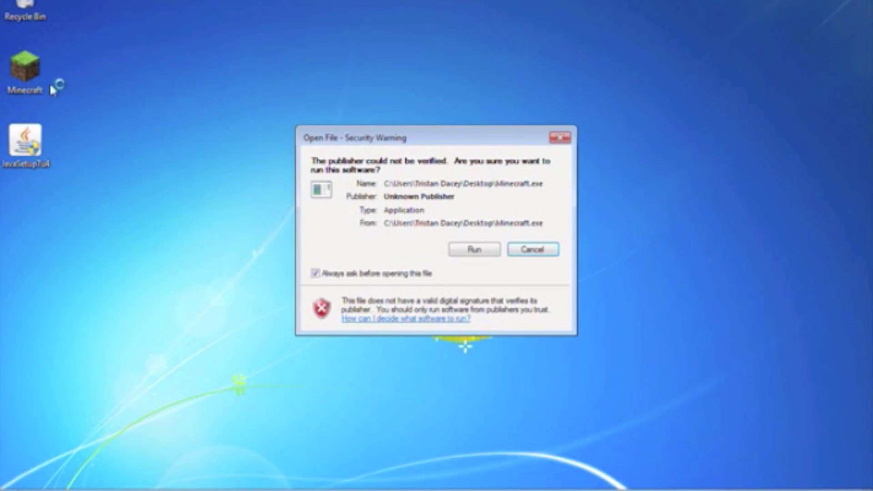
left_click(475, 250)
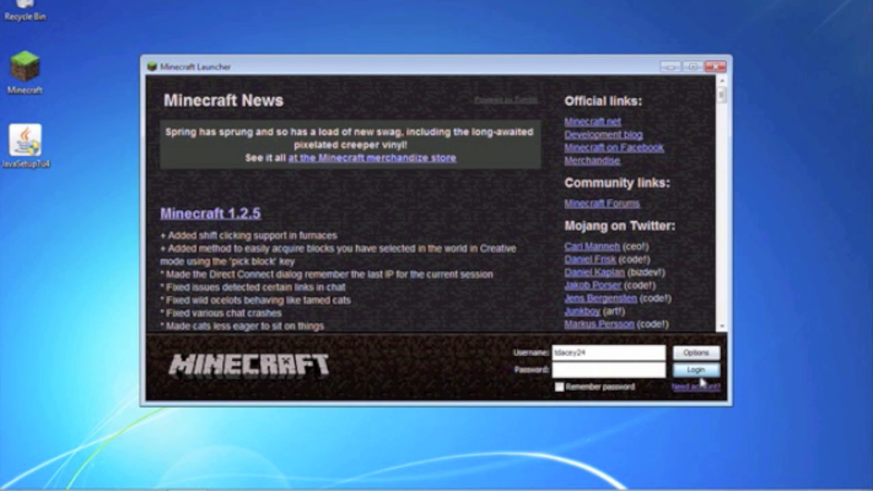
left_click(700, 370)
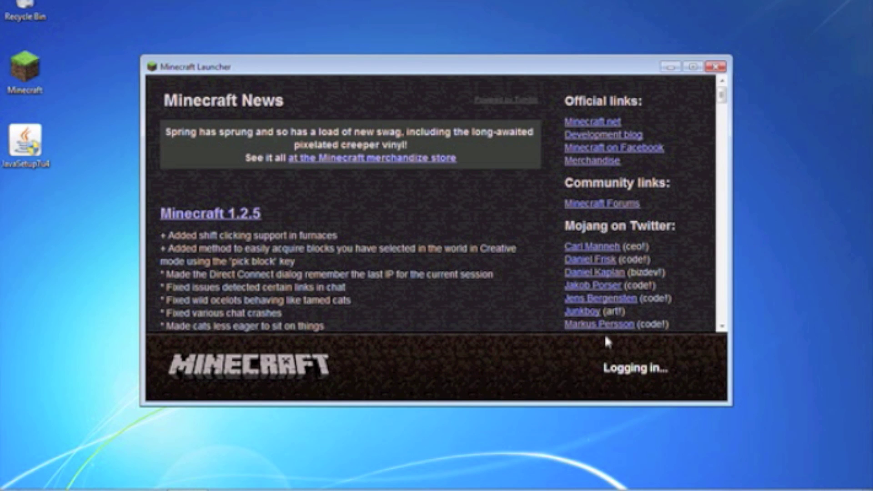
left_click(696, 377)
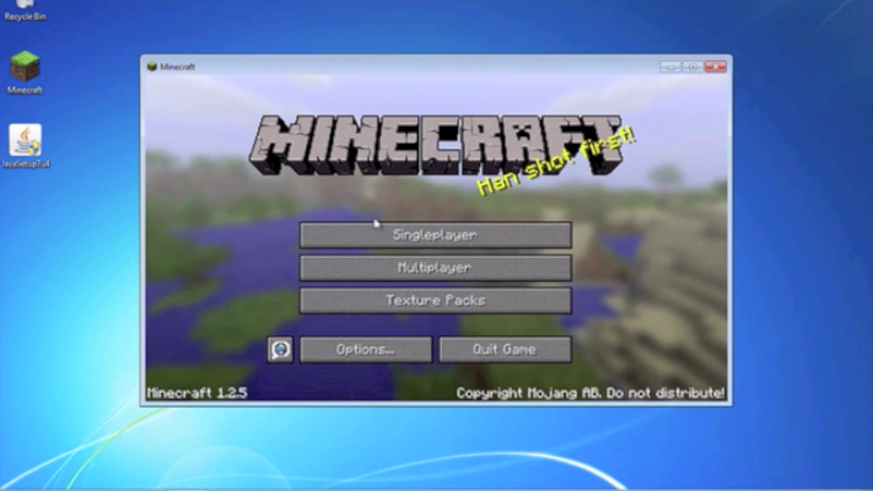
left_click(390, 236)
left_click(396, 213)
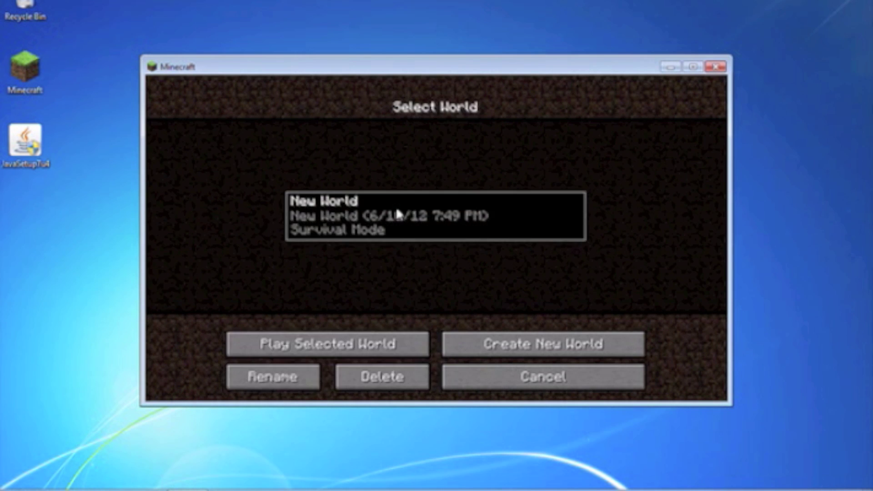
left_click(397, 213)
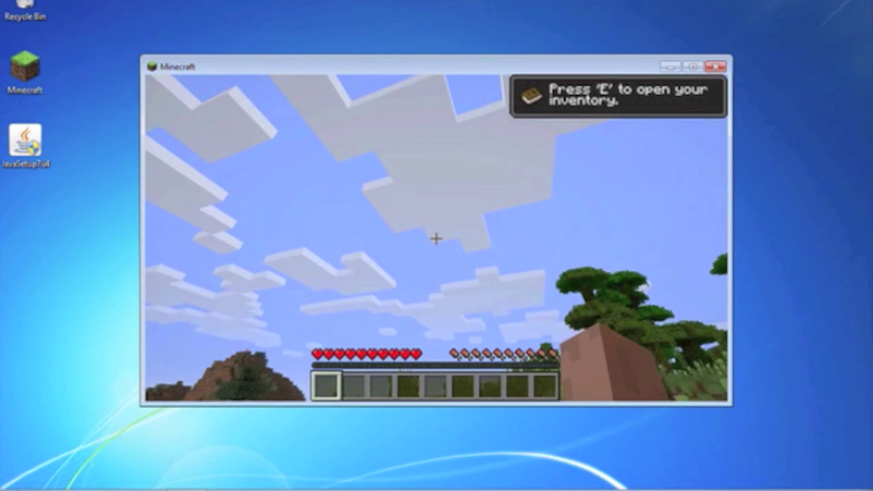
Step: Walk toward the rock arch with W, then save and quit to the title screen
mouse_move(436, 238)
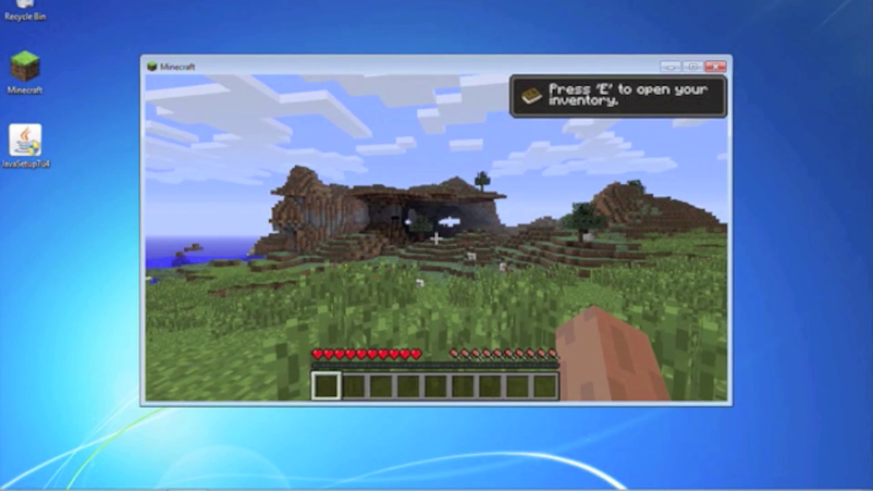
key("w")
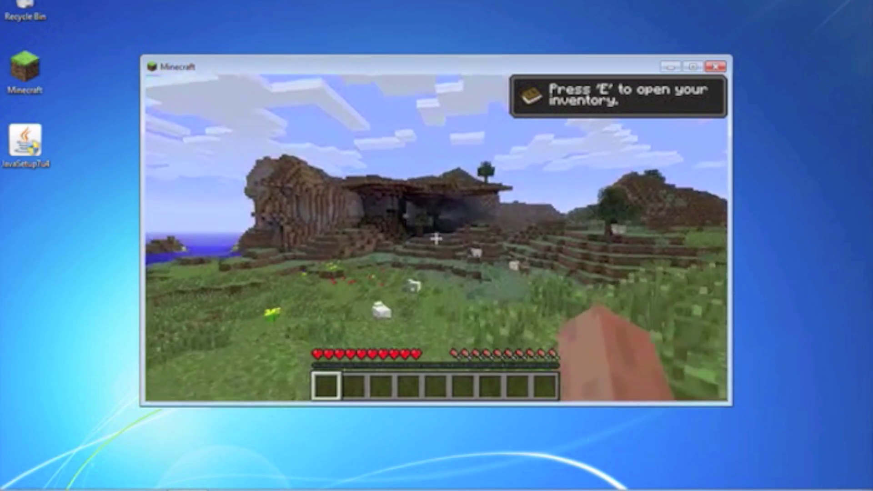
key("w")
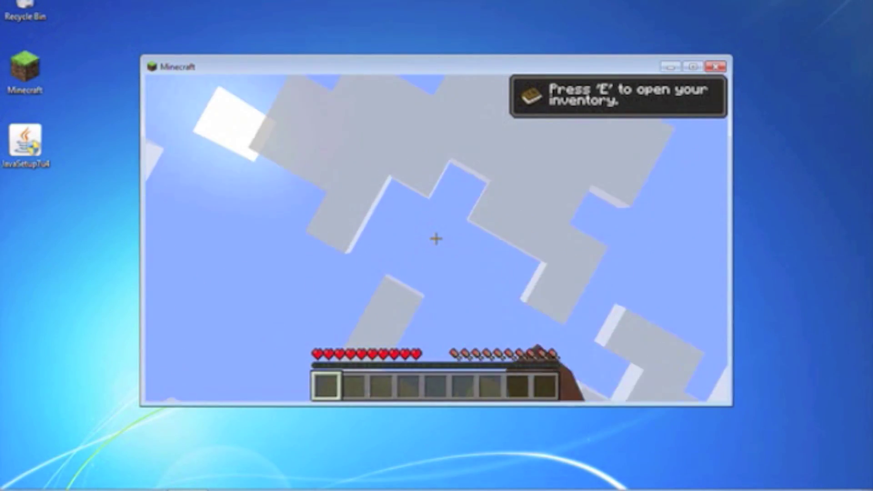
key("Escape")
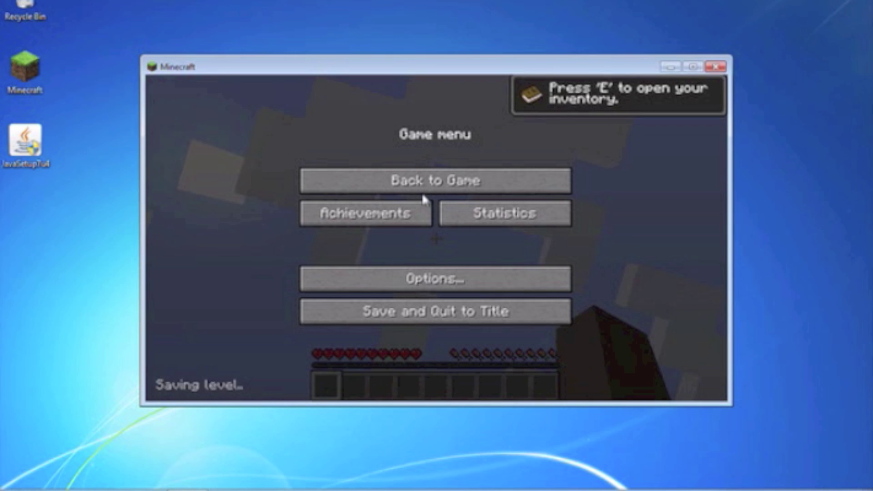
left_click(383, 317)
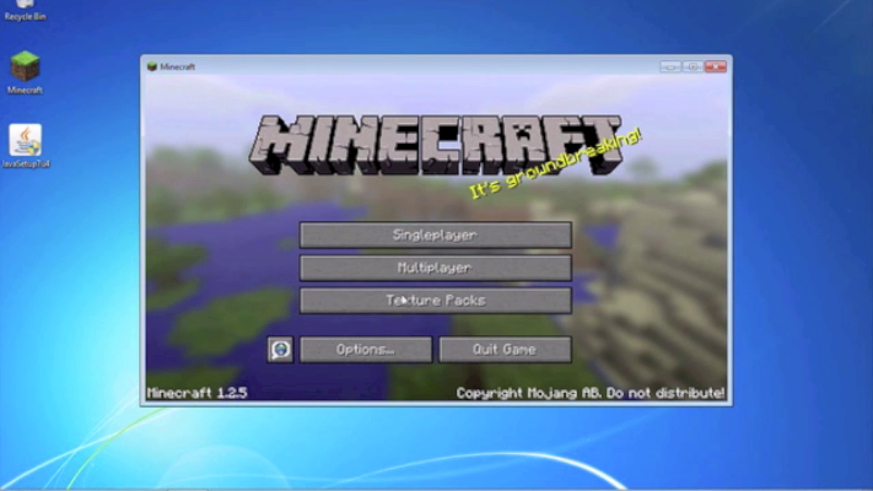
Step: Close the Minecraft window and return from the Mac to the bare Windows 7 desktop
left_click(716, 67)
key("super+Tab")
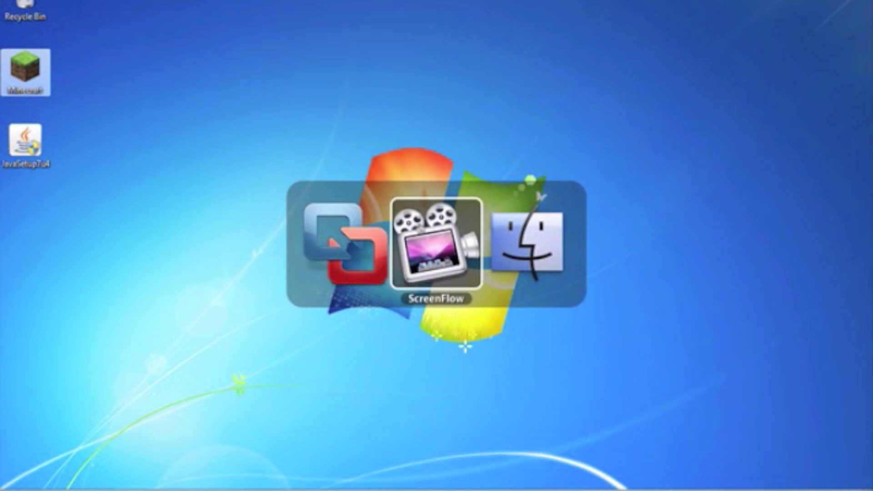
key("super+shift+Tab")
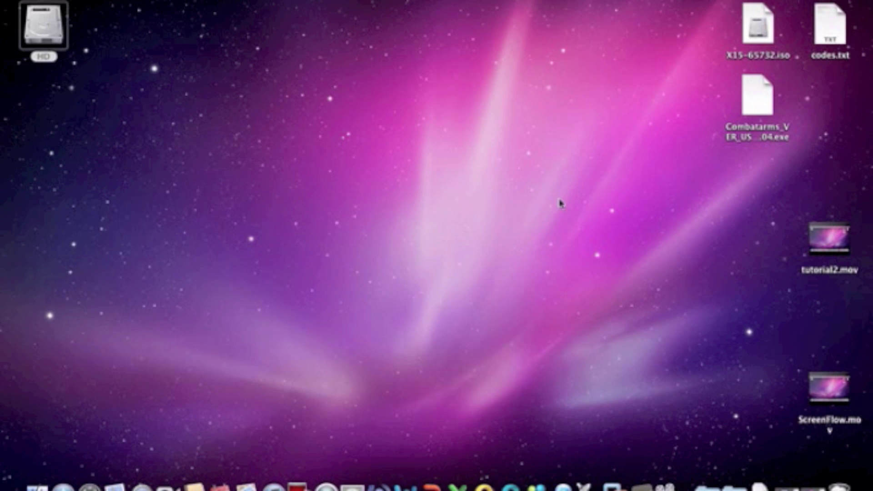
left_click(615, 485)
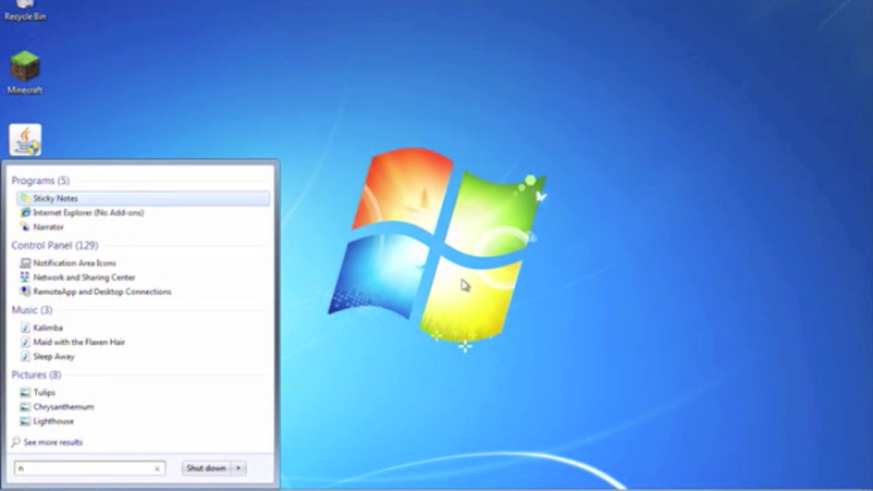
left_click(532, 228)
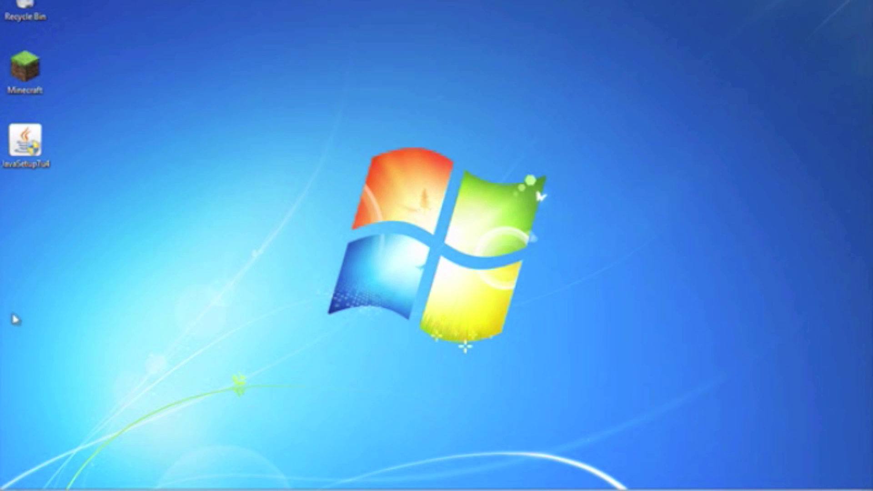
left_click(37, 480)
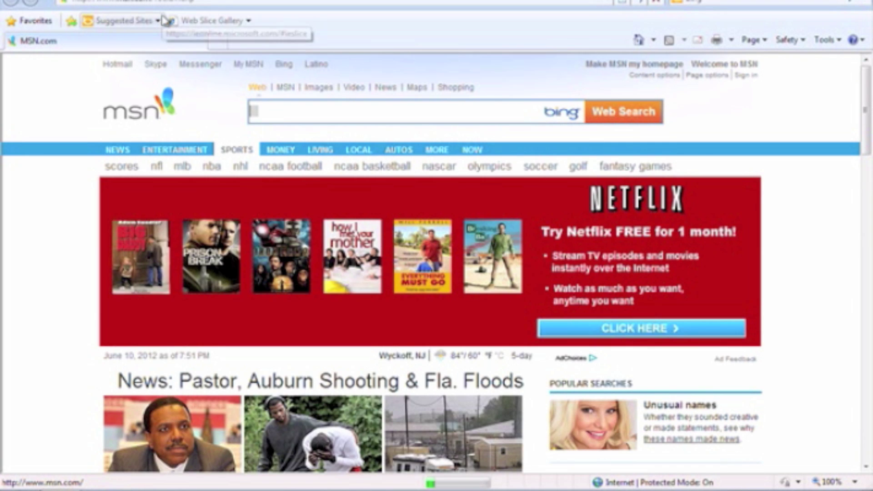
left_click(242, 3)
type("googl")
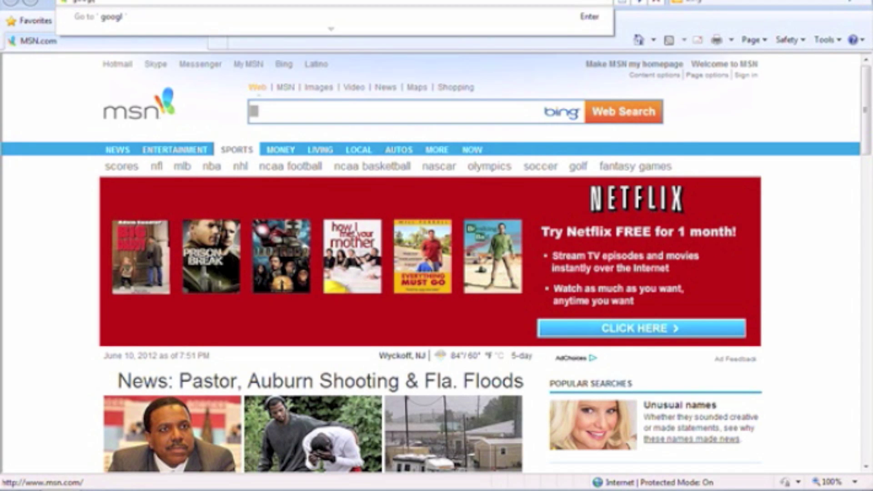
type("e.com")
key("Return")
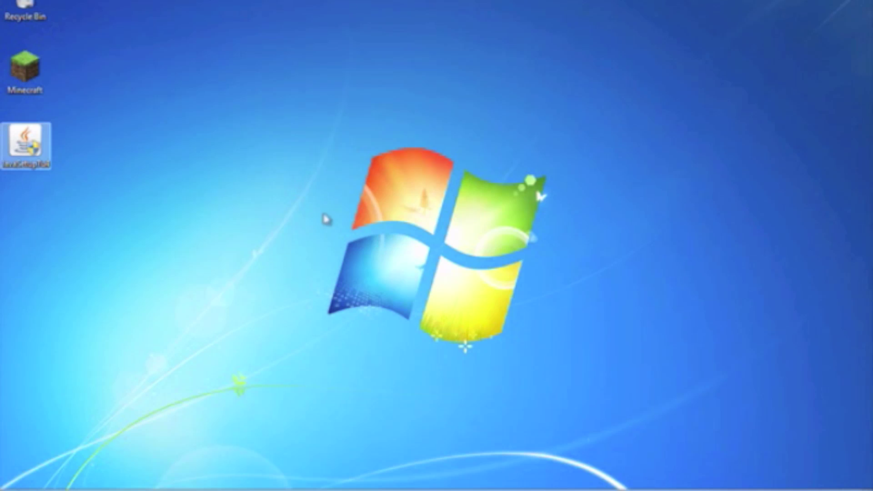
left_click_drag(94, 94, 747, 411)
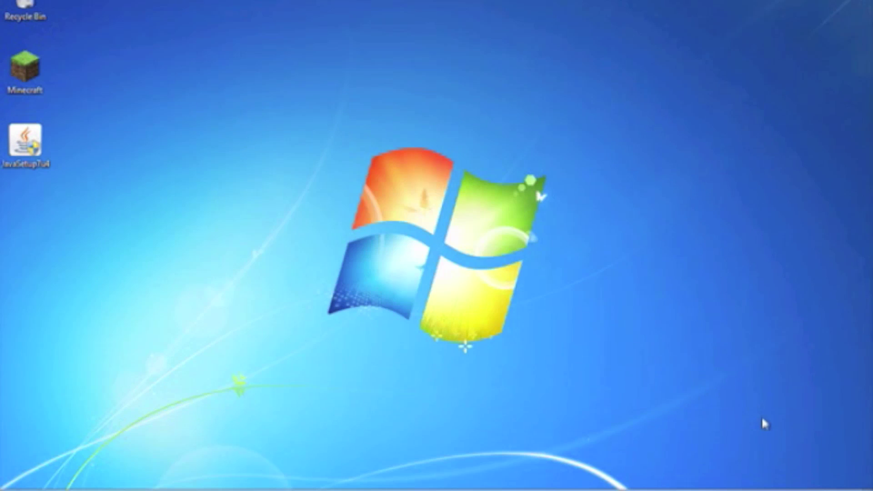
Step: Open Control Panel from the Start menu and move its window up and right
key("super")
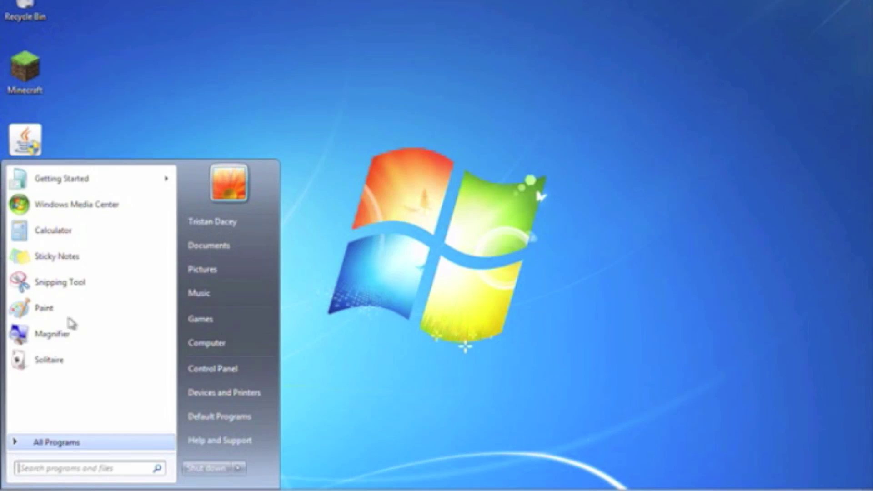
left_click(216, 368)
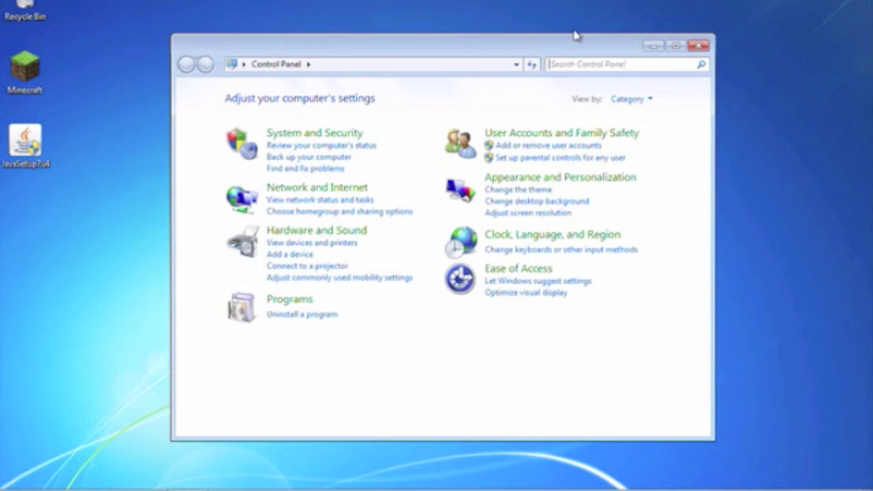
left_click_drag(483, 40, 530, 27)
left_click(14, 490)
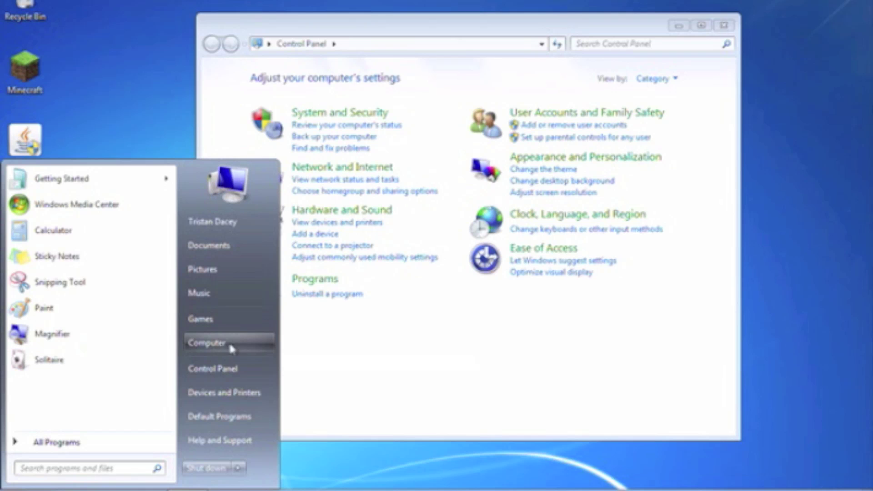
left_click(225, 367)
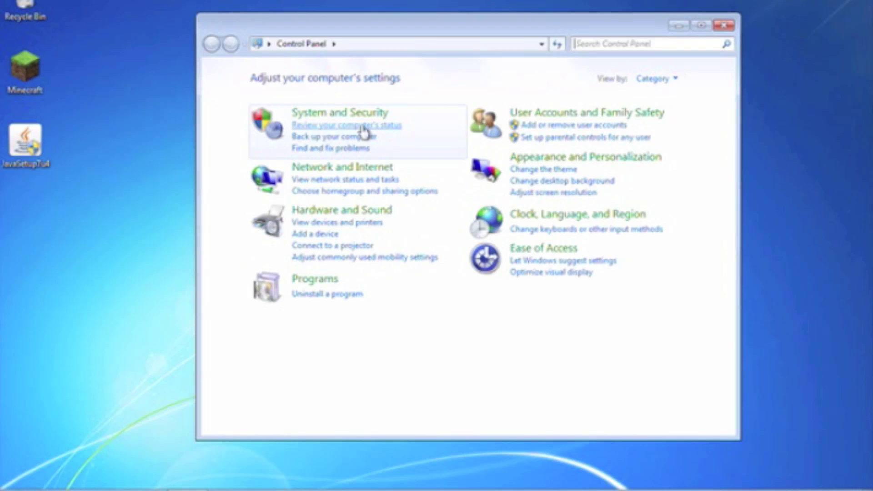
Step: Reach Performance Options via Action Center, performance information and Advanced tools
left_click(331, 128)
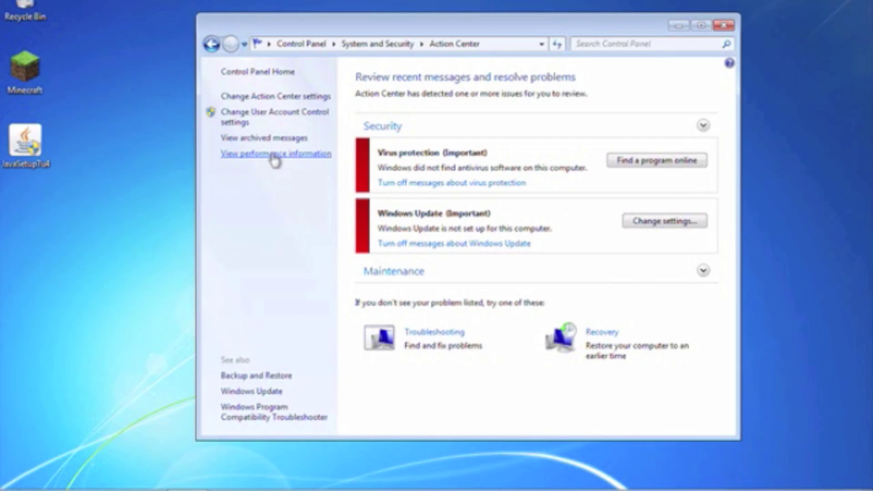
left_click(275, 157)
left_click(254, 159)
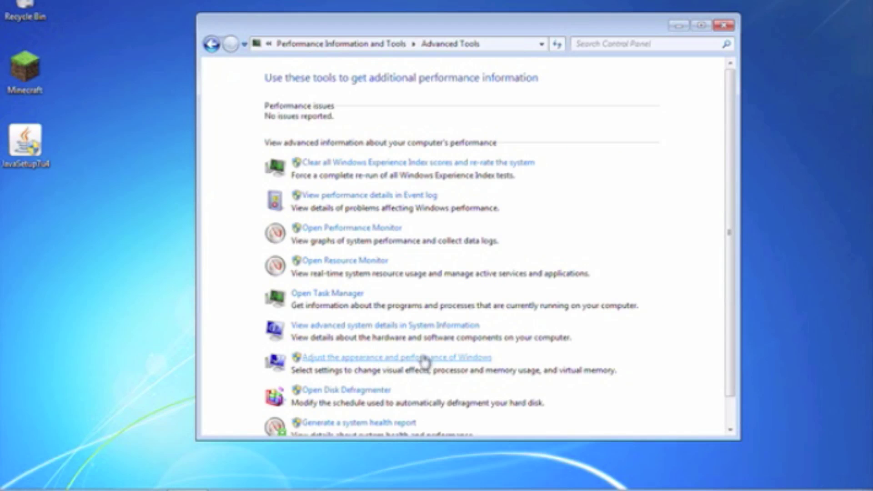
left_click(389, 359)
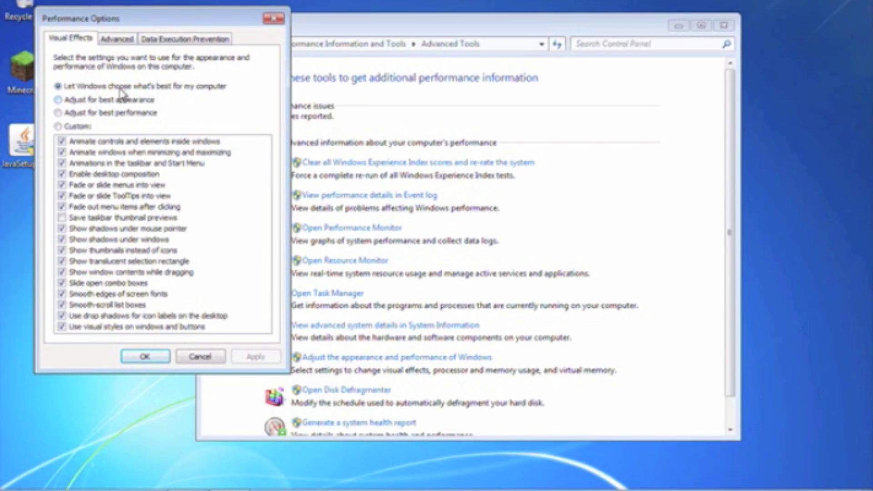
Step: Apply the 'Adjust for best performance' visual effects preset and close Performance Options
left_click(58, 100)
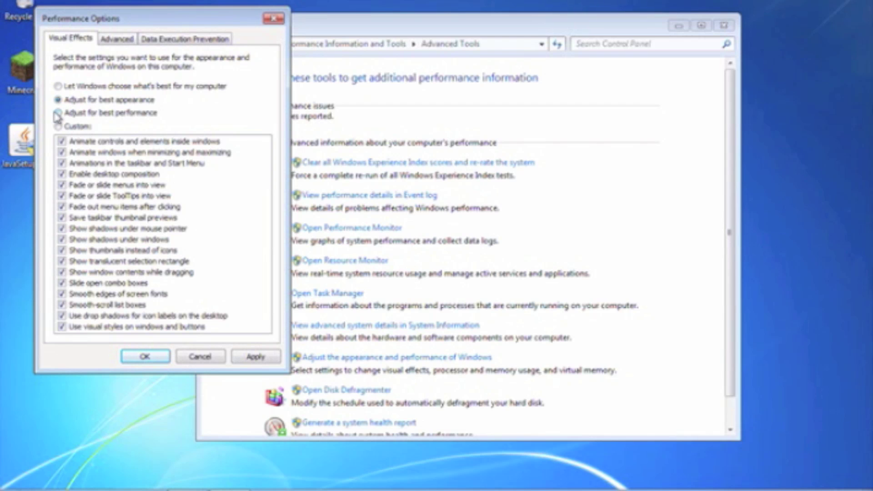
left_click(57, 113)
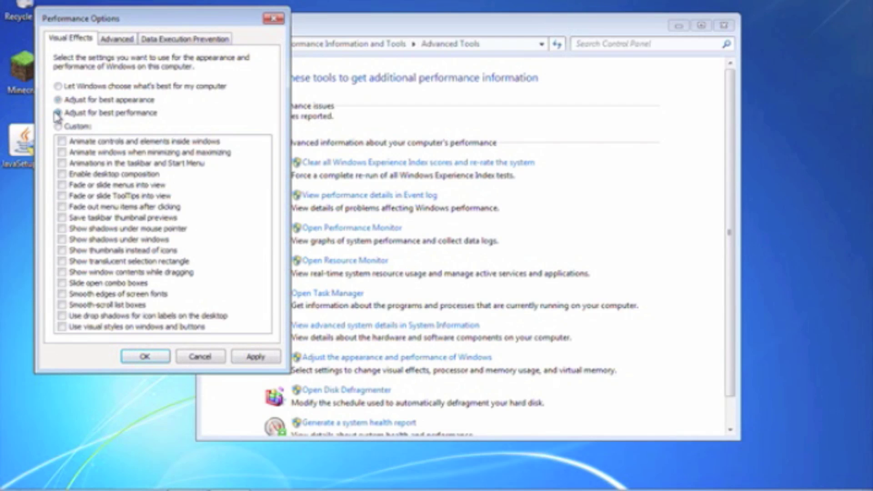
left_click(255, 356)
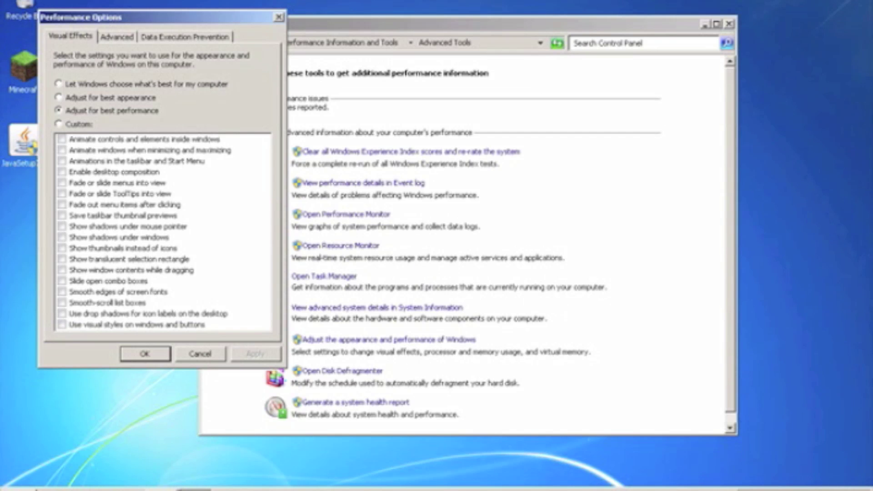
key("super")
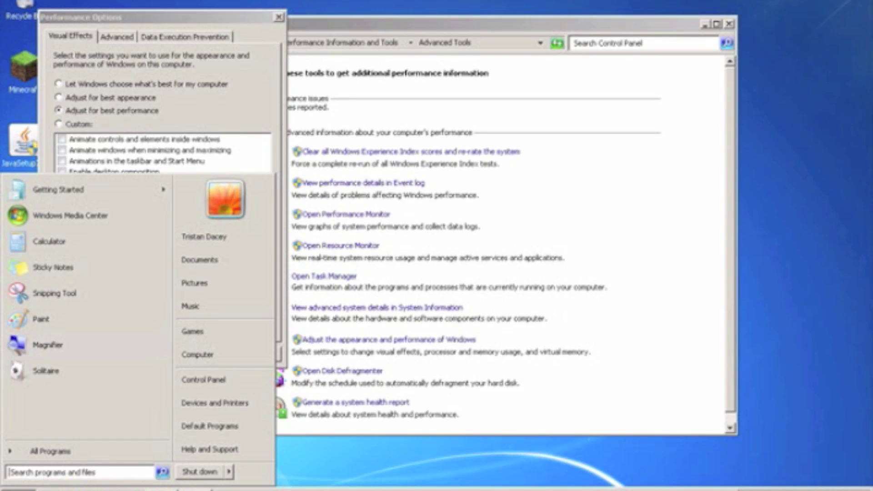
key("super")
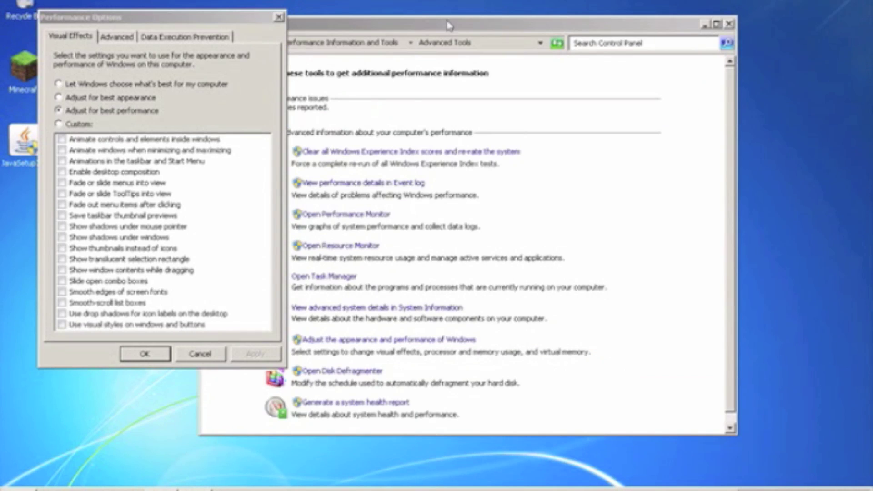
left_click(279, 17)
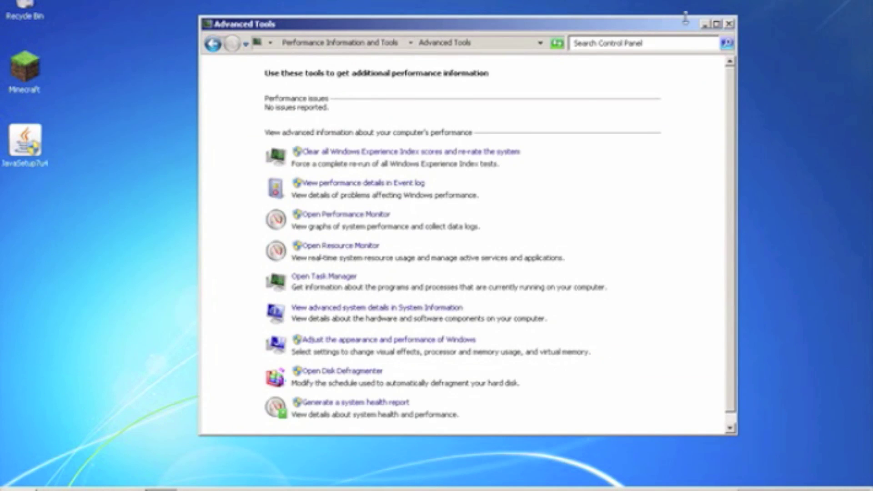
Step: Close the Advanced Tools window to leave only the bare Windows 7 desktop
left_click(729, 24)
left_click_drag(797, 355, 809, 424)
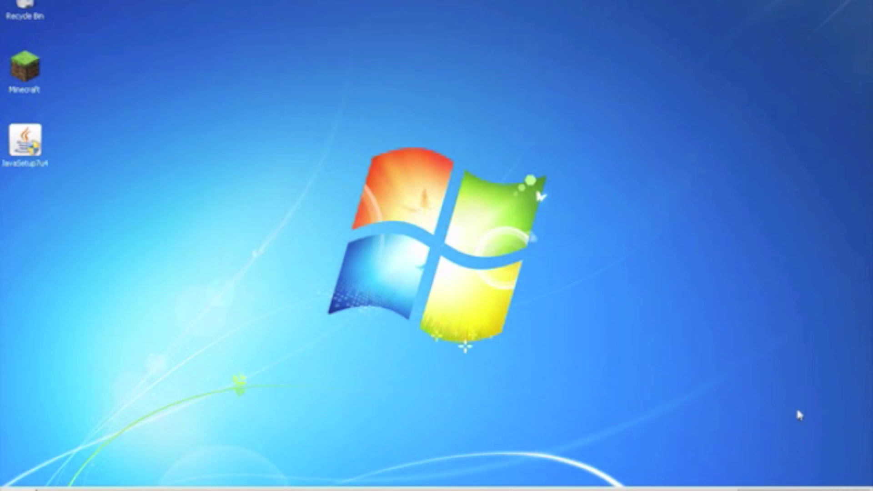
left_click_drag(652, 405, 209, 6)
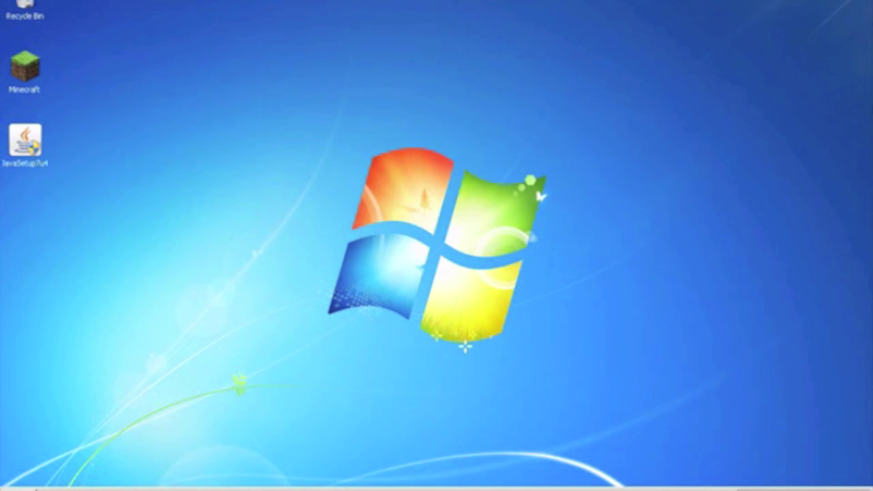